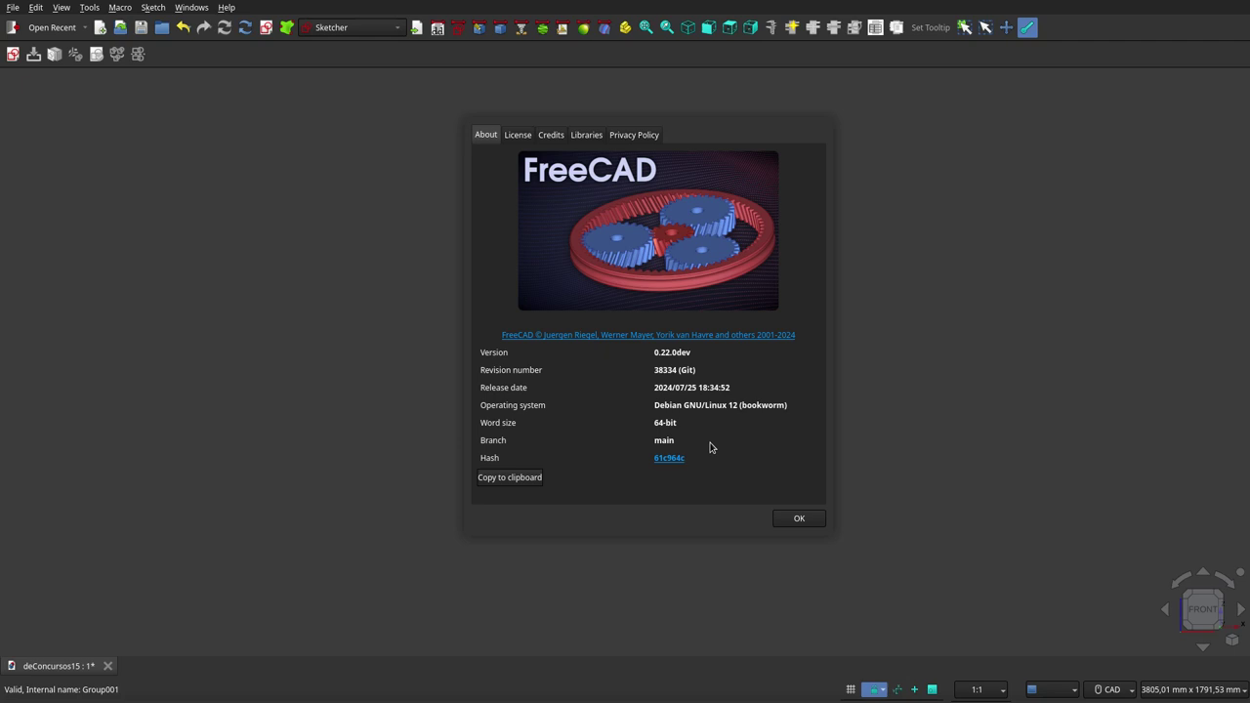
Dismiss the About FreeCAD dialog to get back to the part over the reference drawing
key("Escape")
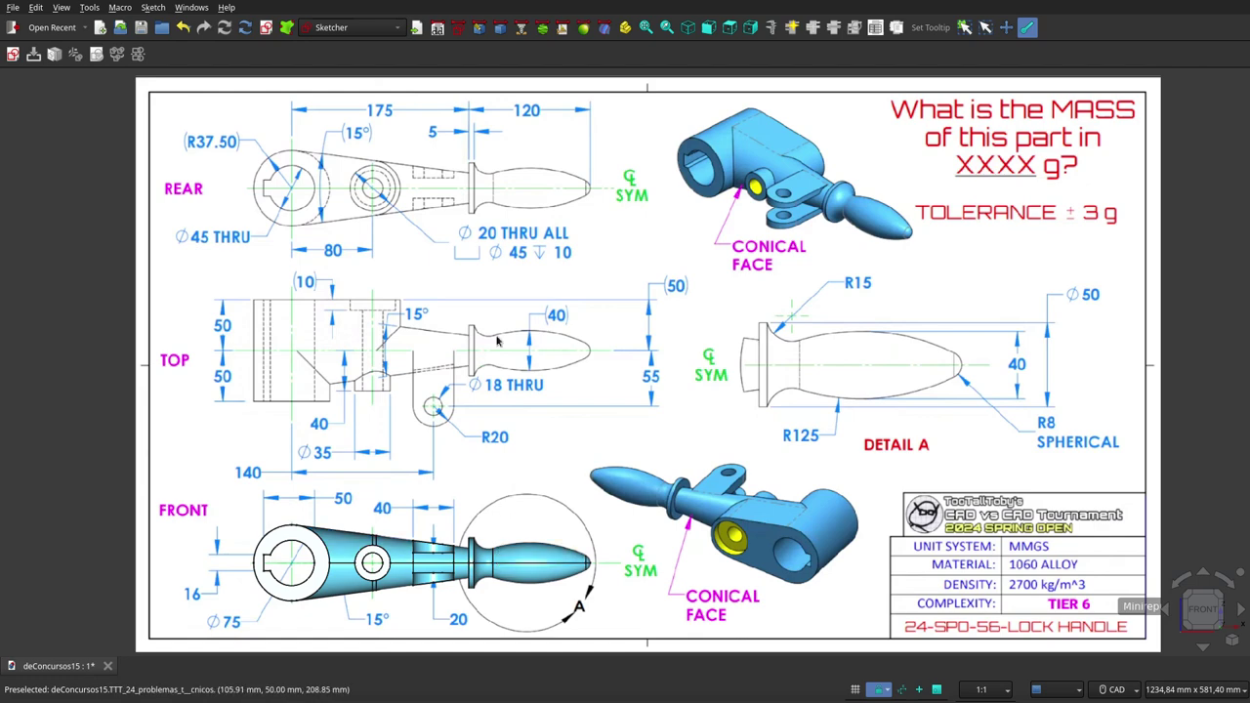
left_click(730, 27)
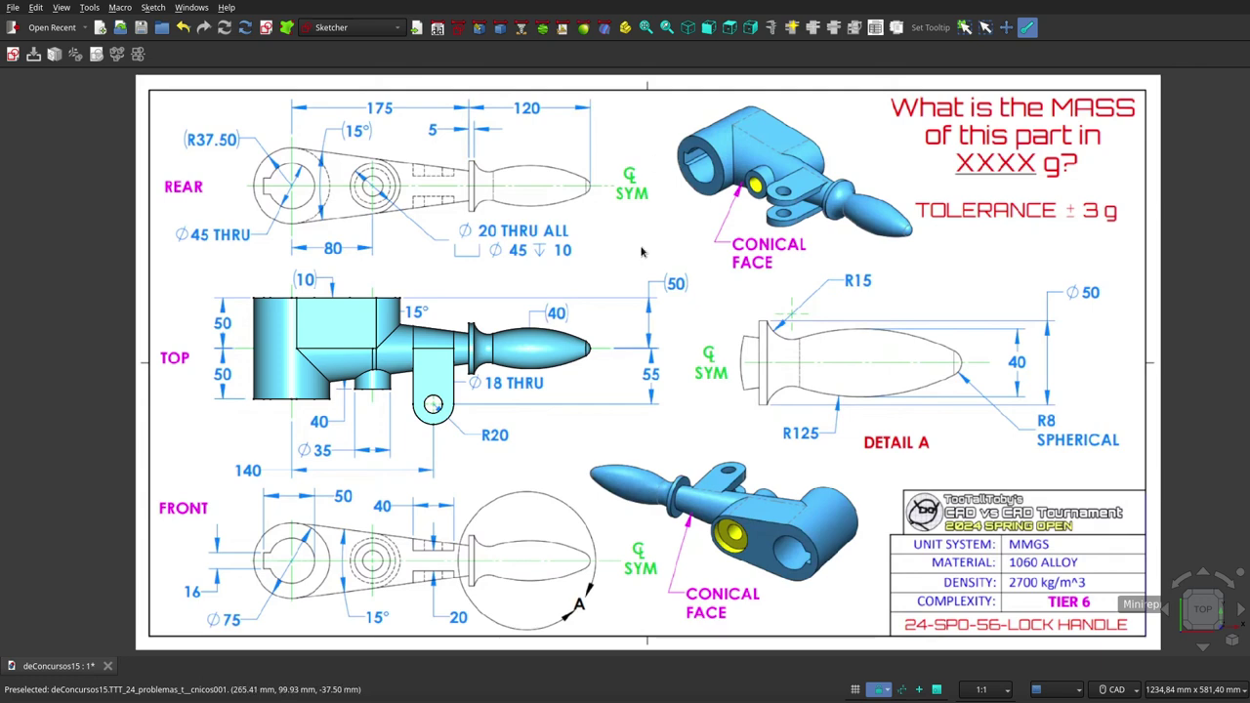
key("1")
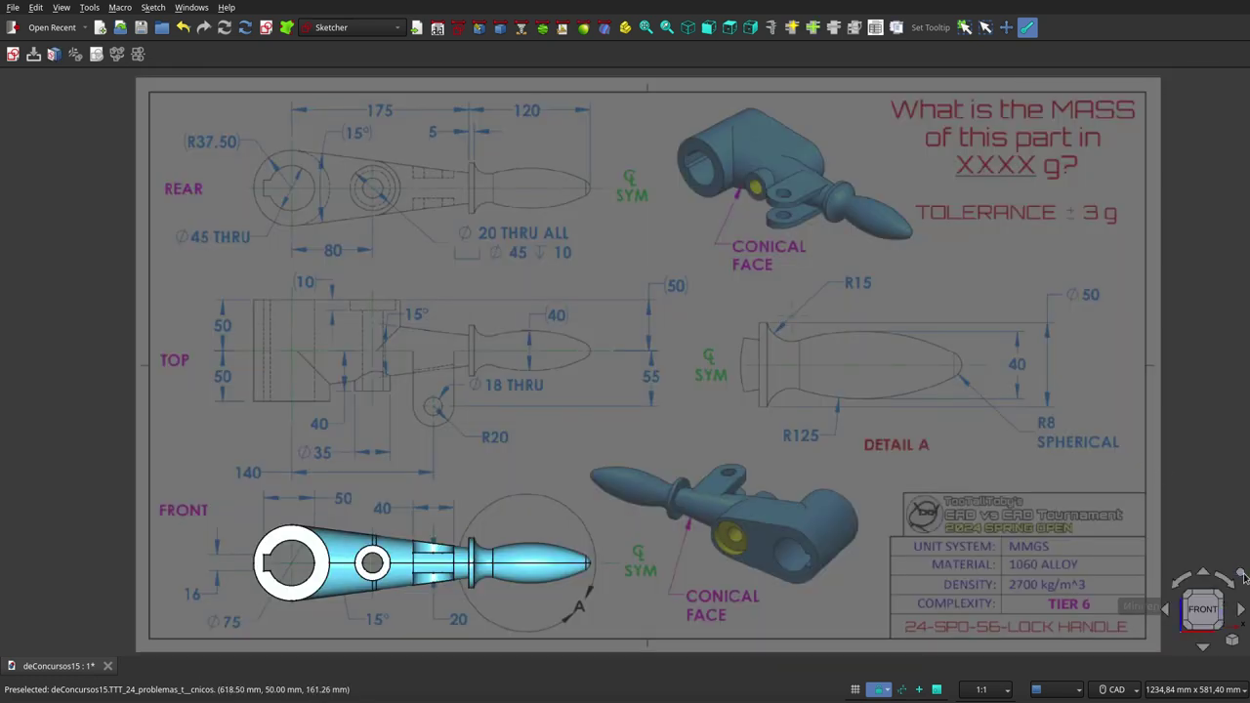
left_click(1243, 577)
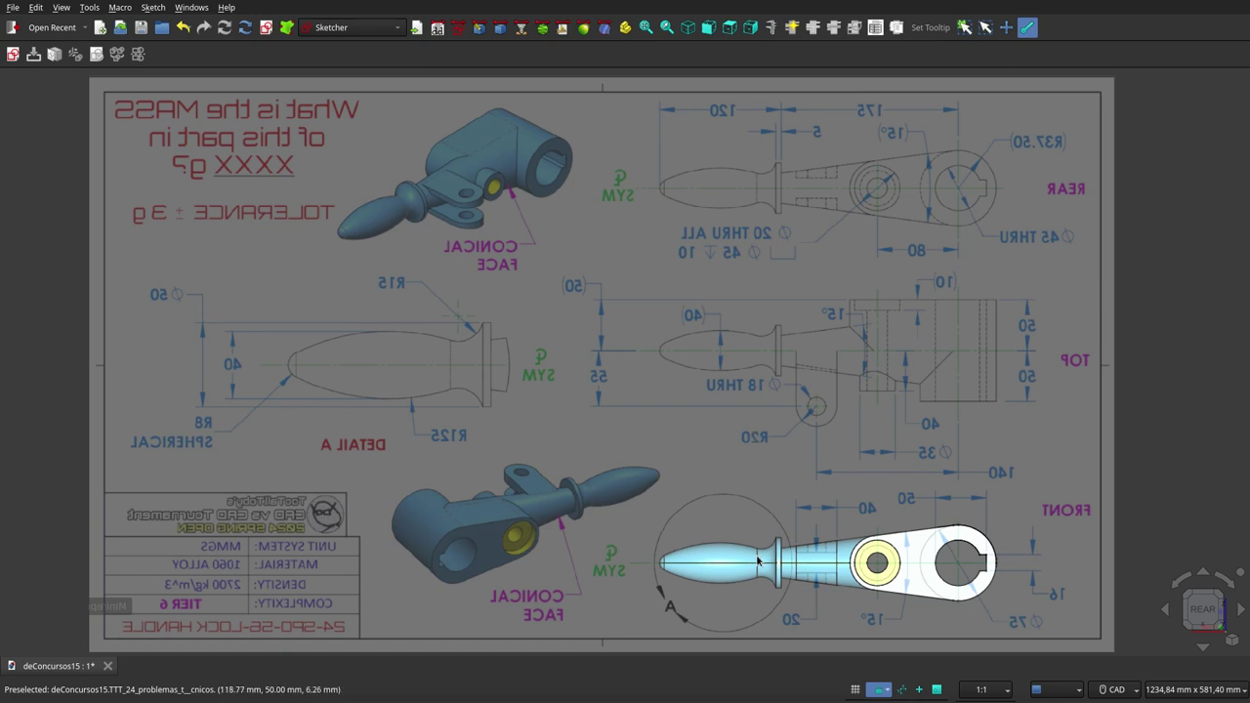
key("1")
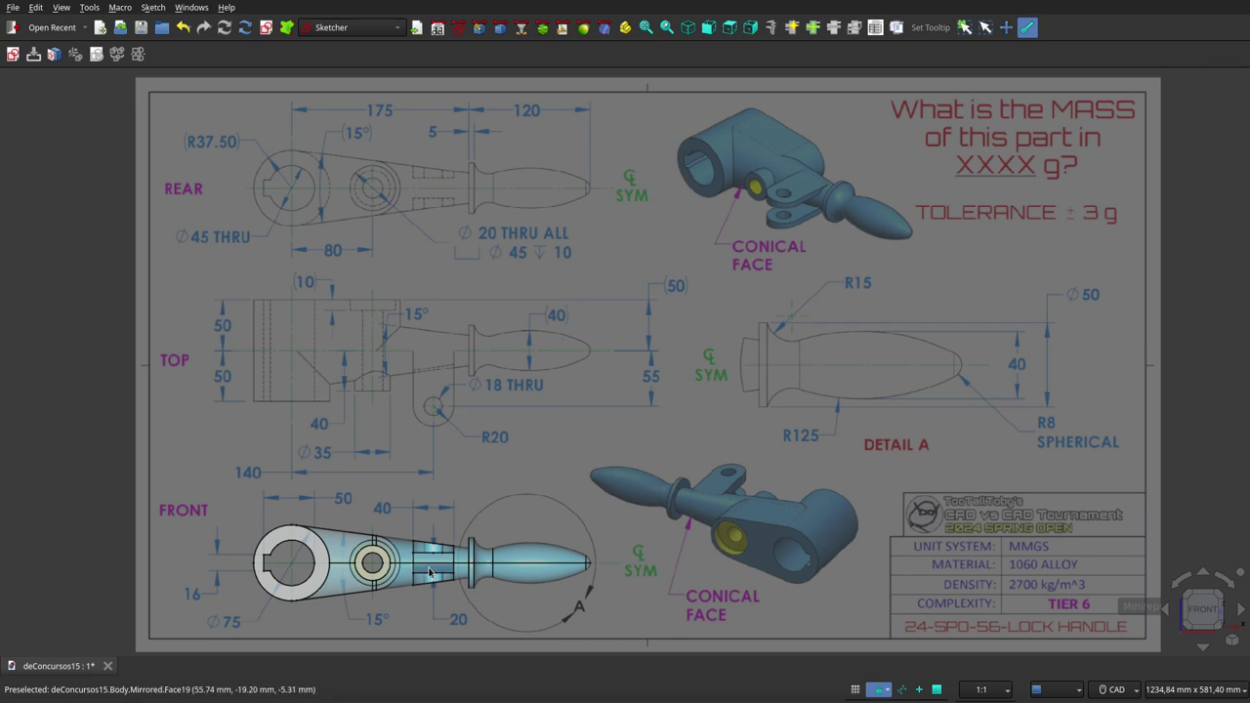
Compare the part with the drawing in Front, Top, Right, Top and Front views
left_click(711, 29)
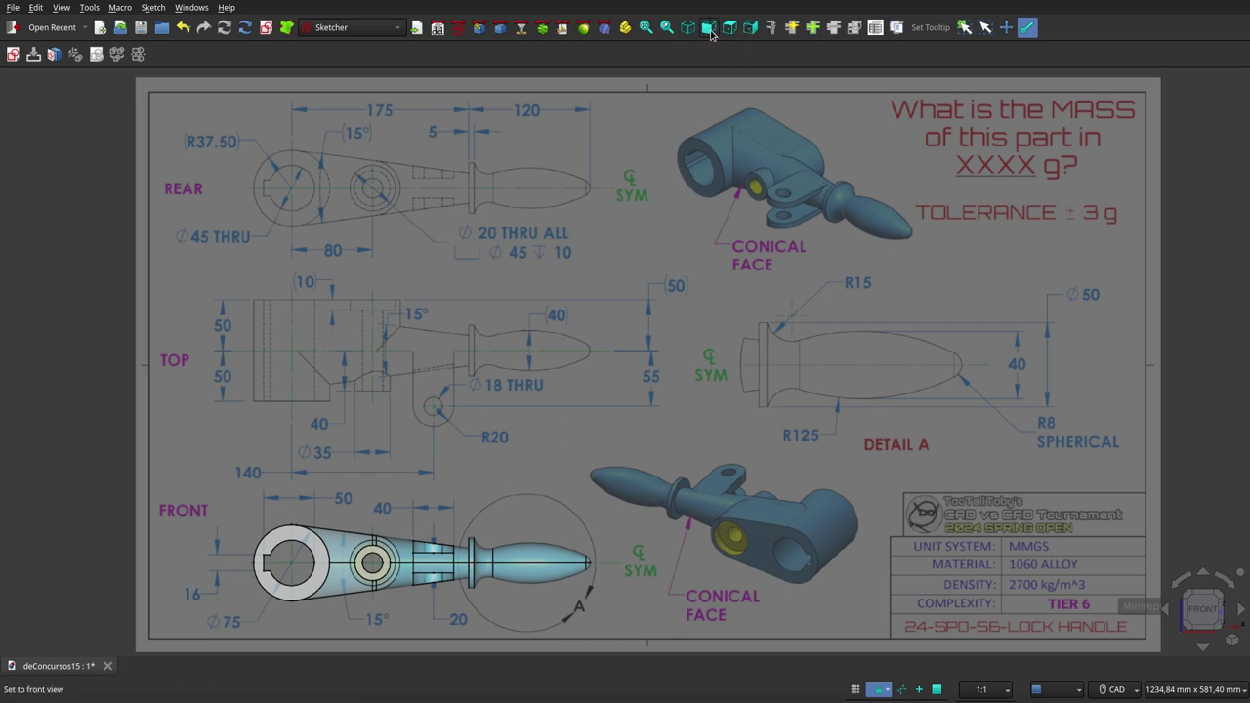
left_click(728, 29)
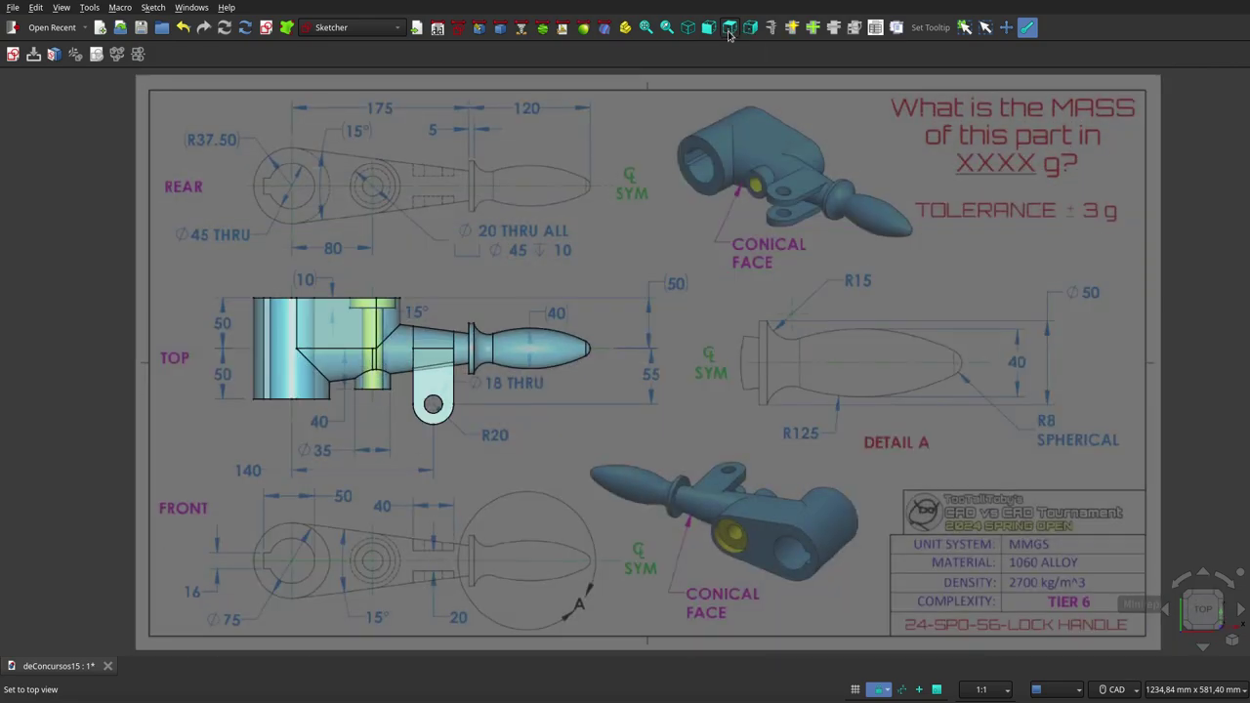
scroll(314, 340, "up", 5)
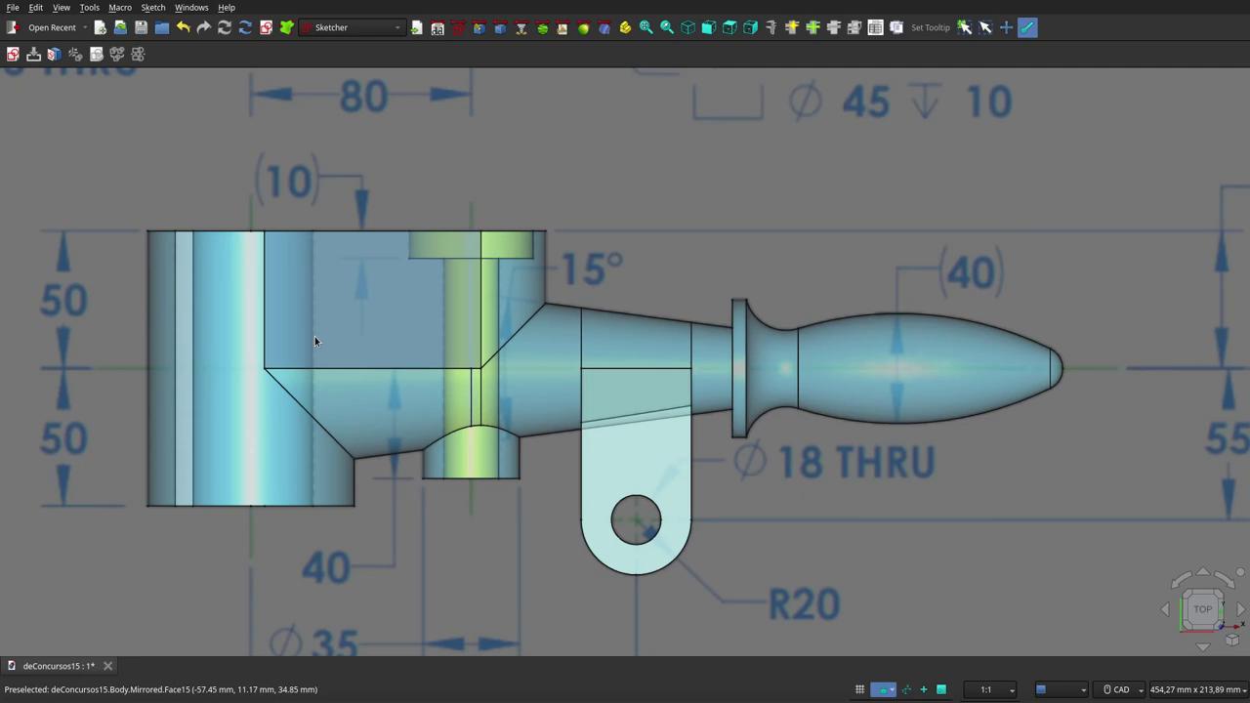
left_click(750, 28)
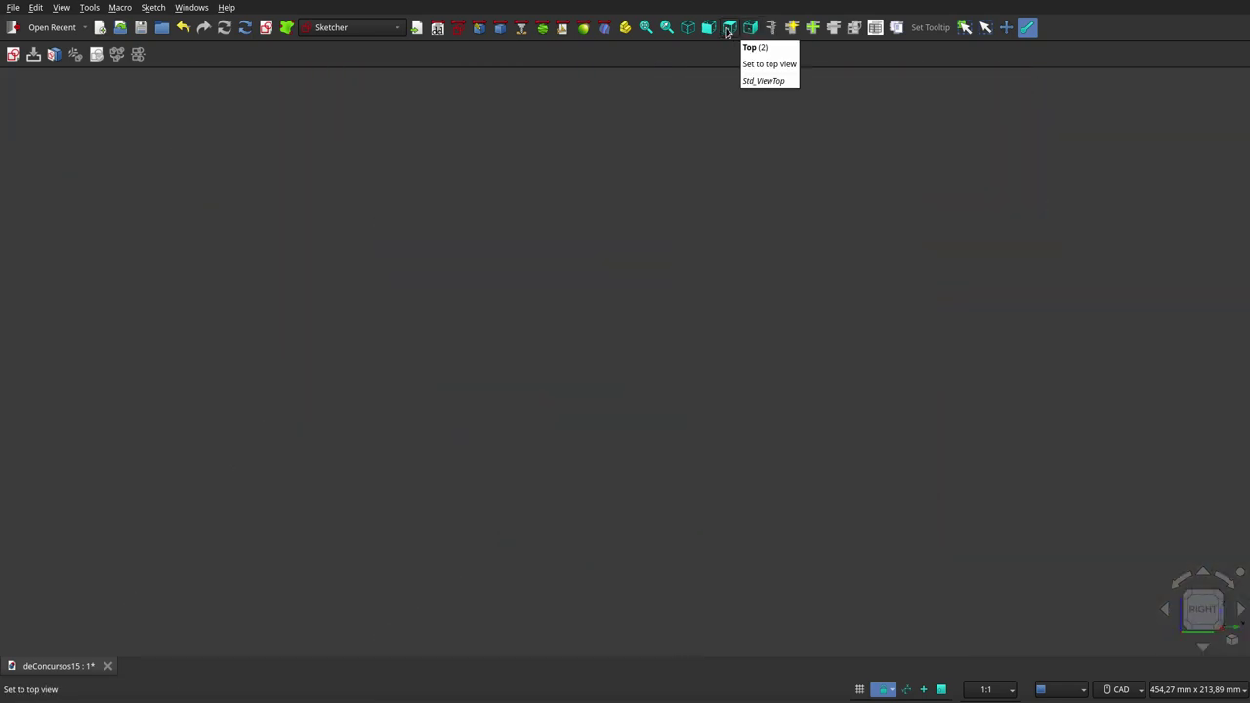
left_click(730, 28)
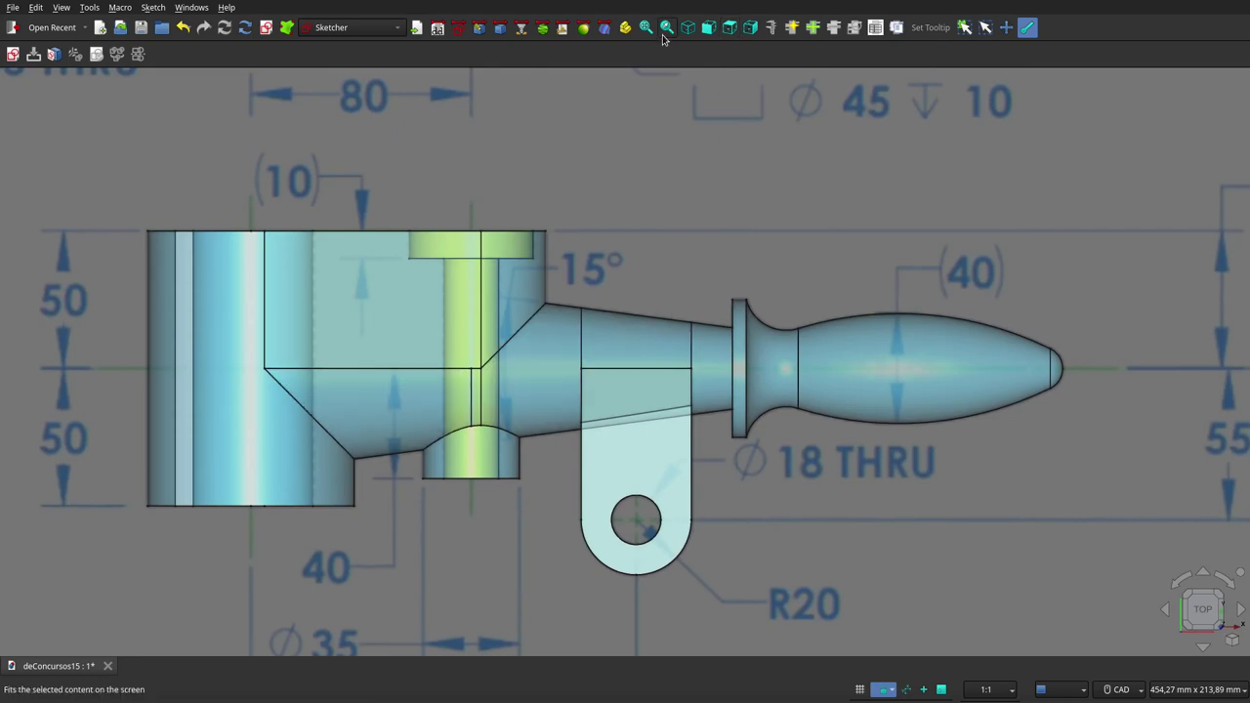
left_click(709, 28)
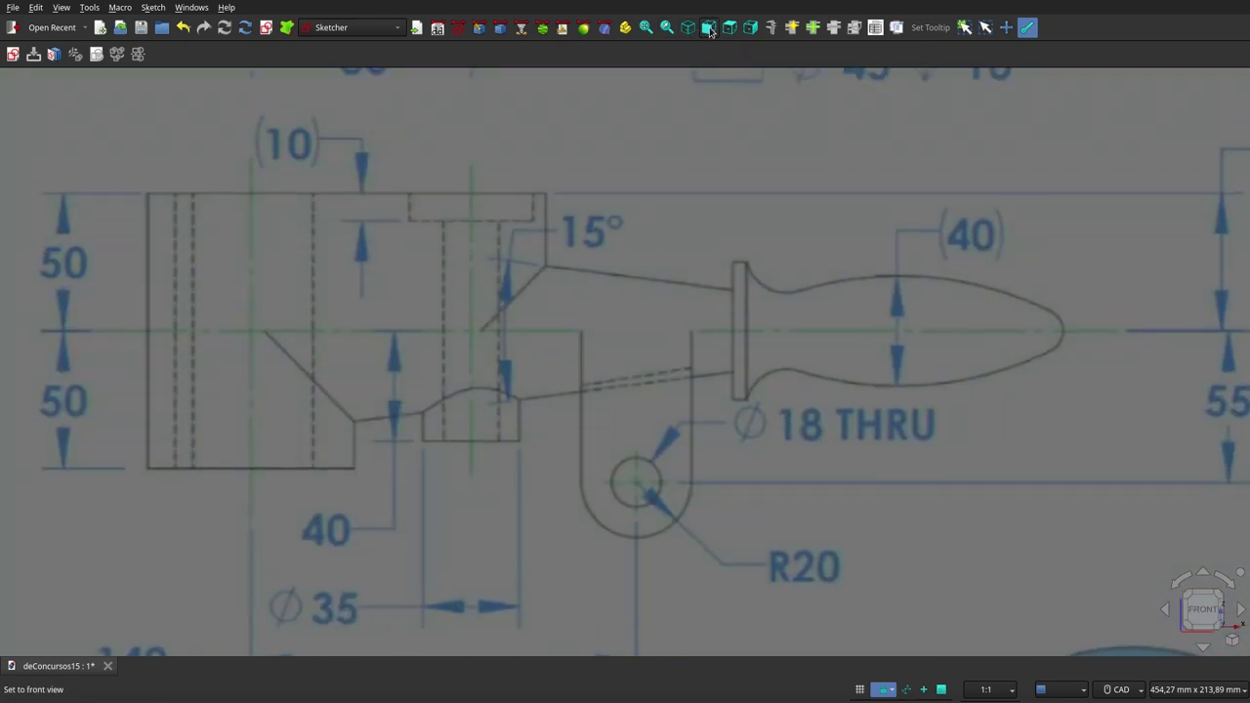
Check the part against the rear drawing view, then show it in Isometric view
scroll(687, 267, "down", 5)
scroll(688, 266, "down", 3)
scroll(657, 450, "up", 5)
scroll(657, 450, "up", 5)
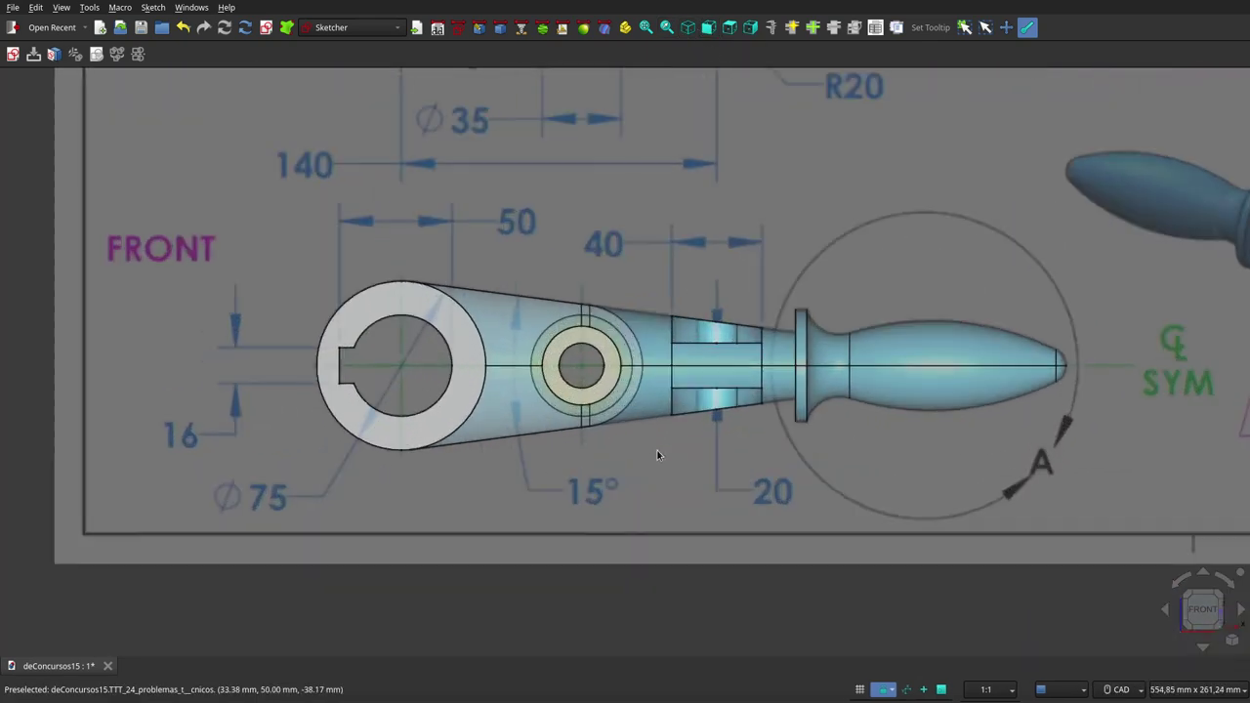
scroll(657, 450, "up", 1)
left_click(1243, 573)
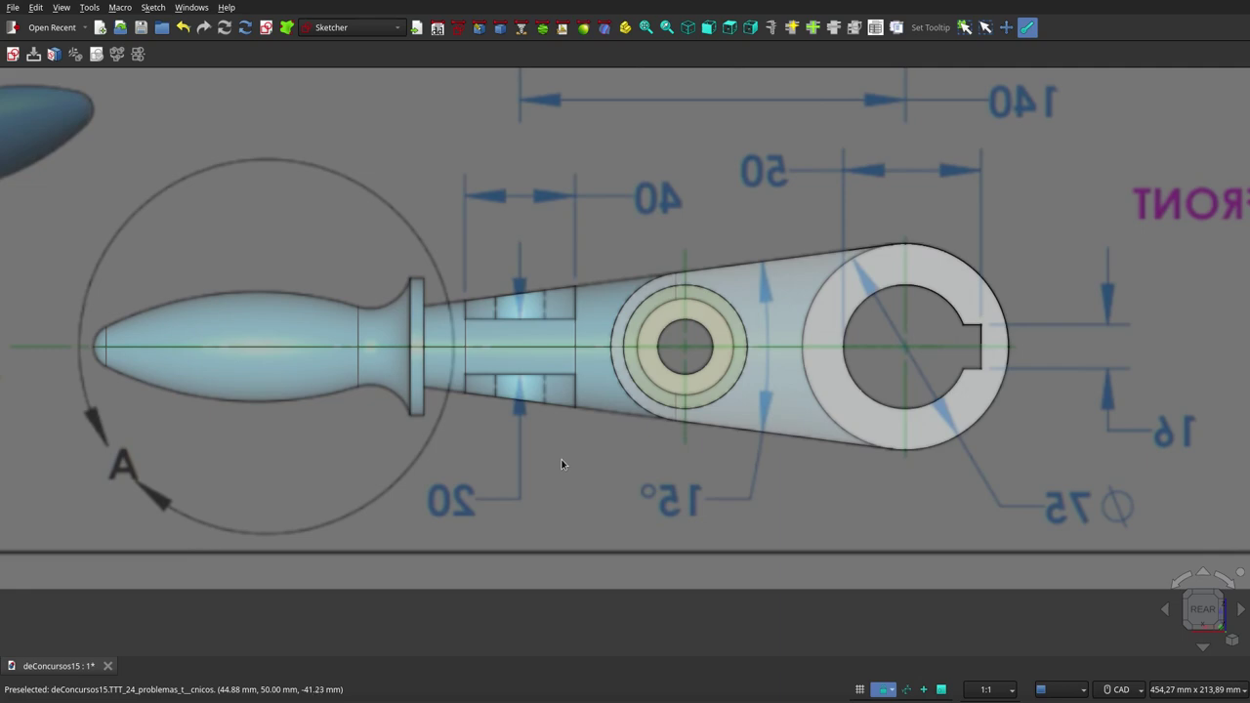
left_click(688, 28)
left_click(728, 47)
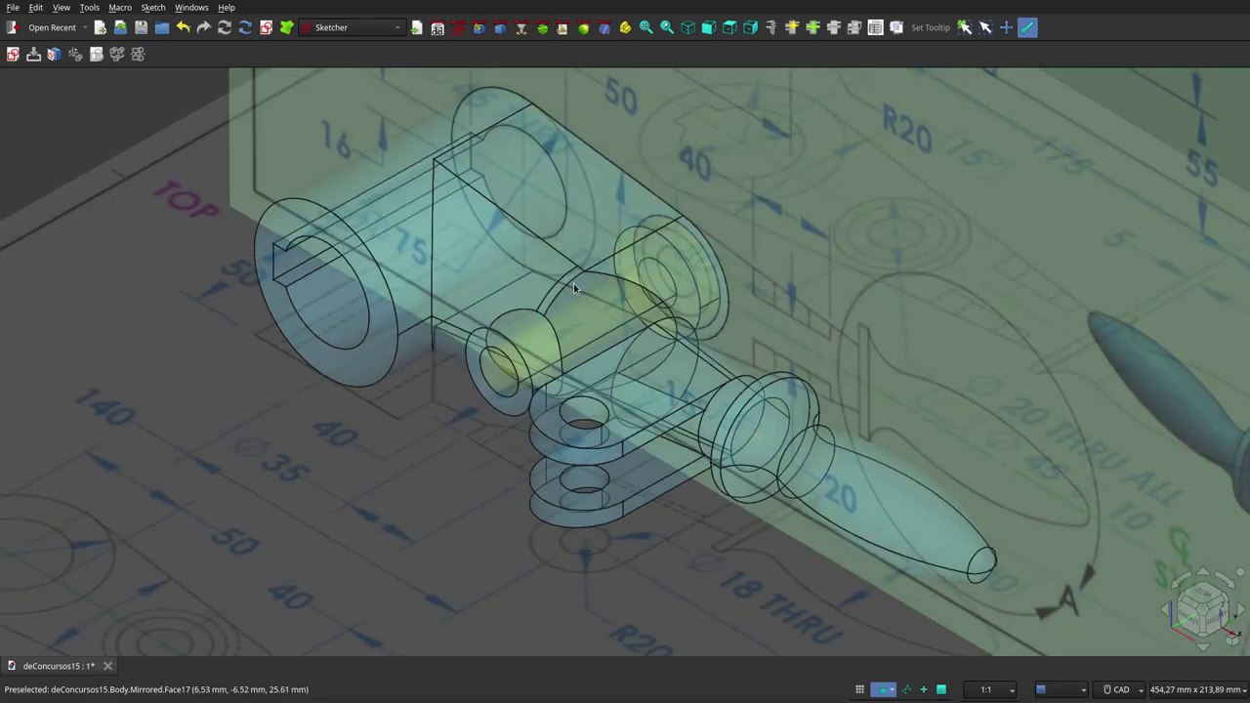
scroll(574, 288, "down", 5)
scroll(589, 230, "up", 1)
scroll(588, 233, "up", 2)
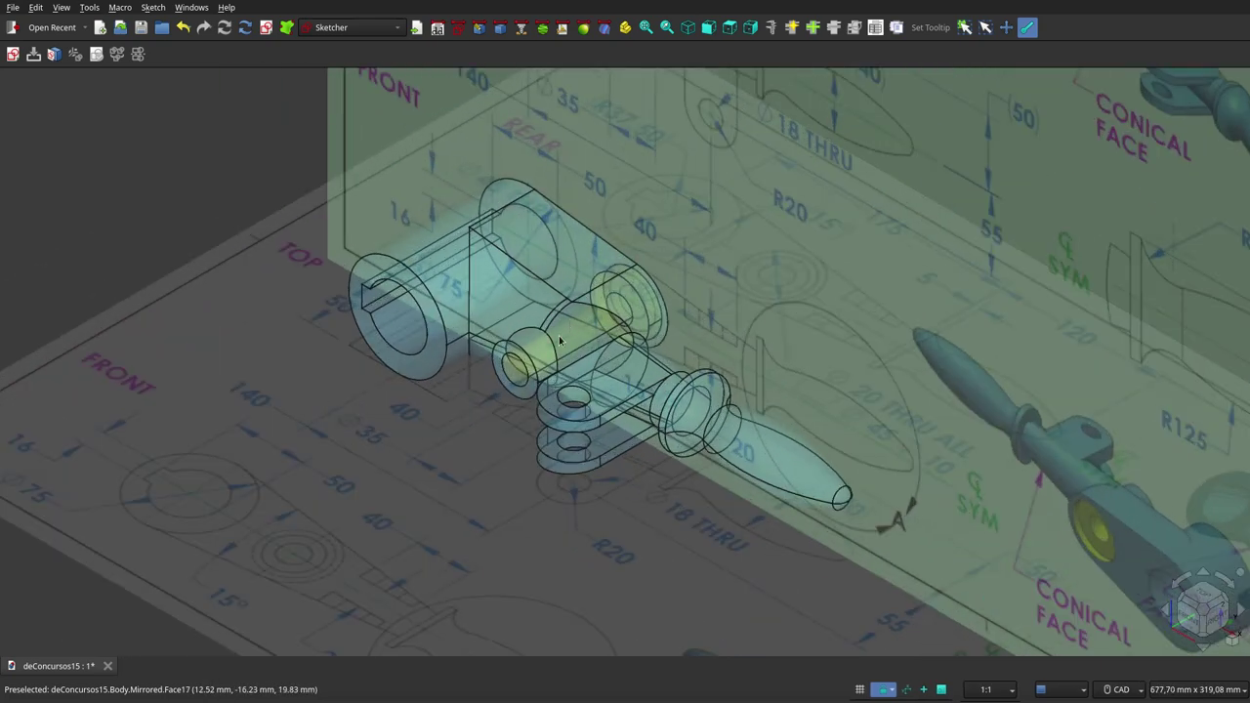
scroll(491, 412, "down", 1)
scroll(495, 401, "down", 1)
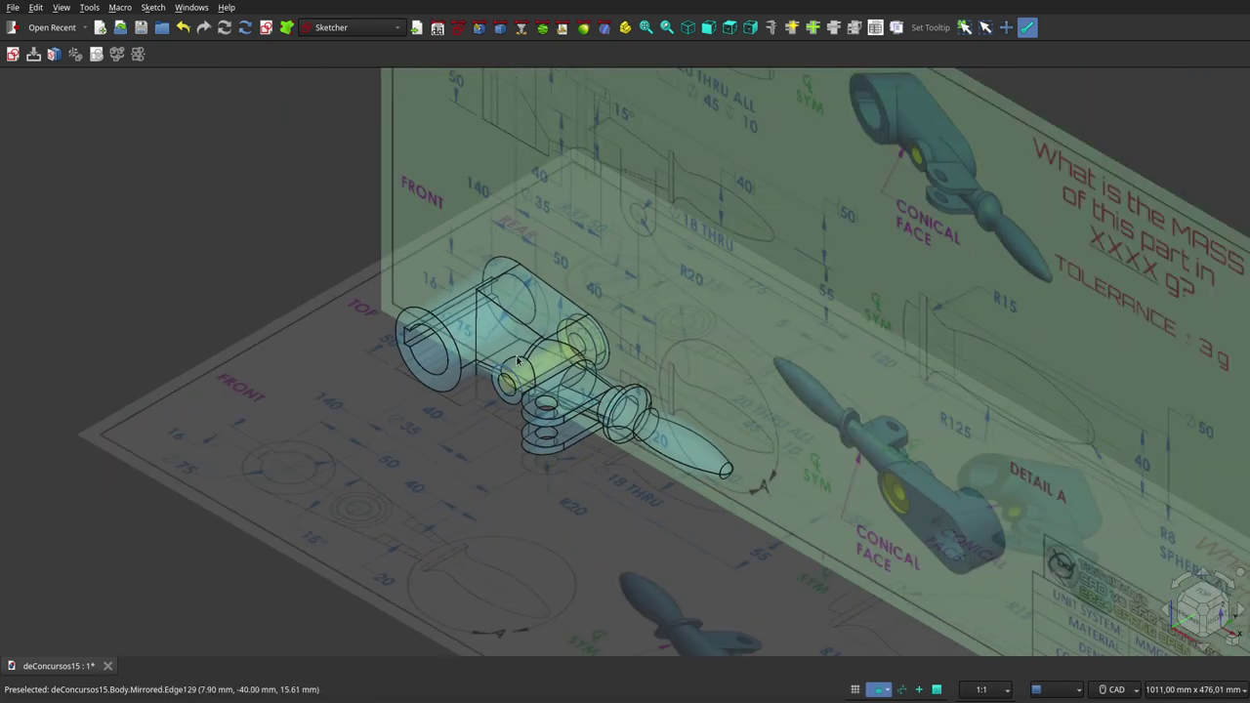
mouse_move(518, 361)
middle_mouse_down()
mouse_move(669, 296)
mouse_move(508, 315)
middle_mouse_up()
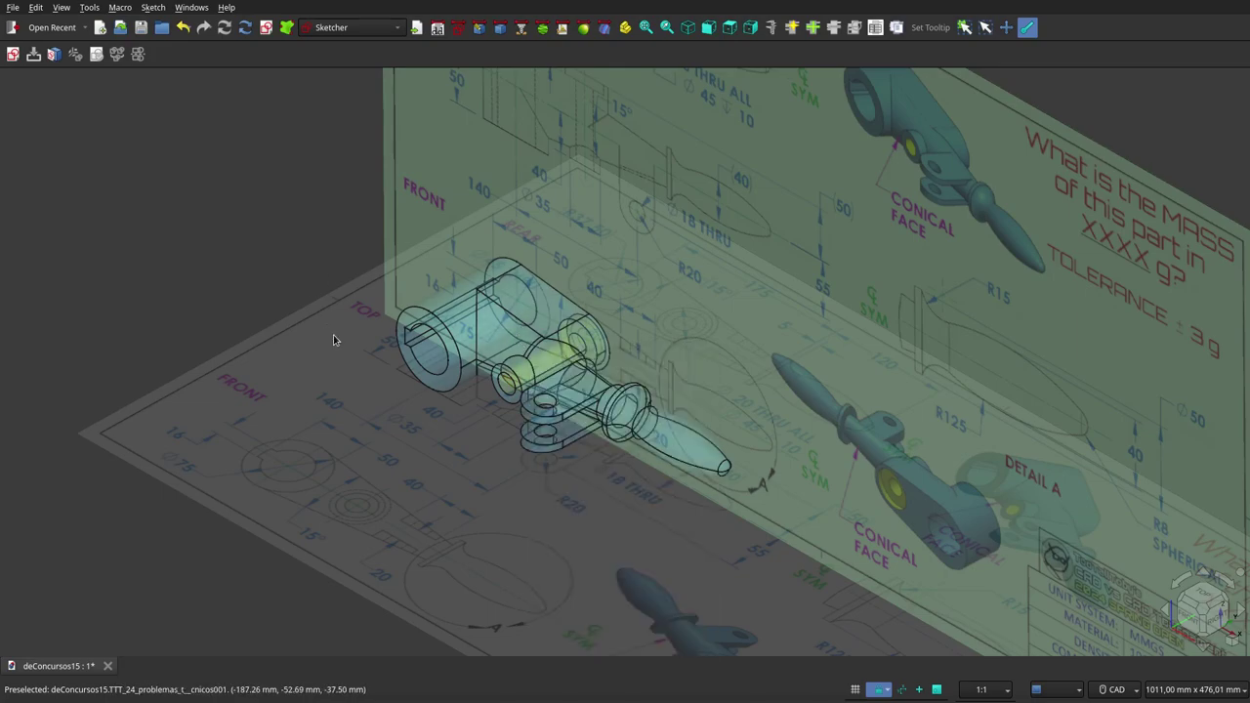
middle_click_drag(333, 340, 622, 380)
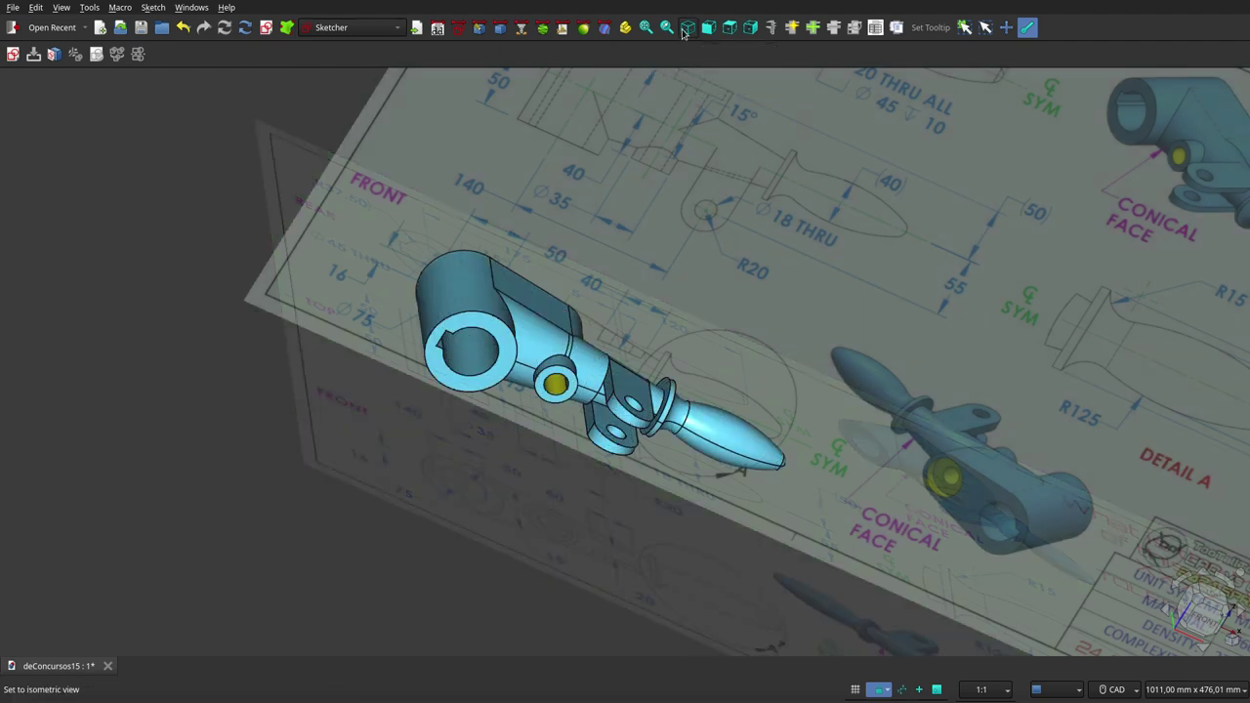
Return to isometric view and orbit the part together with the drawing planes
left_click(684, 31)
scroll(694, 346, "up", 4)
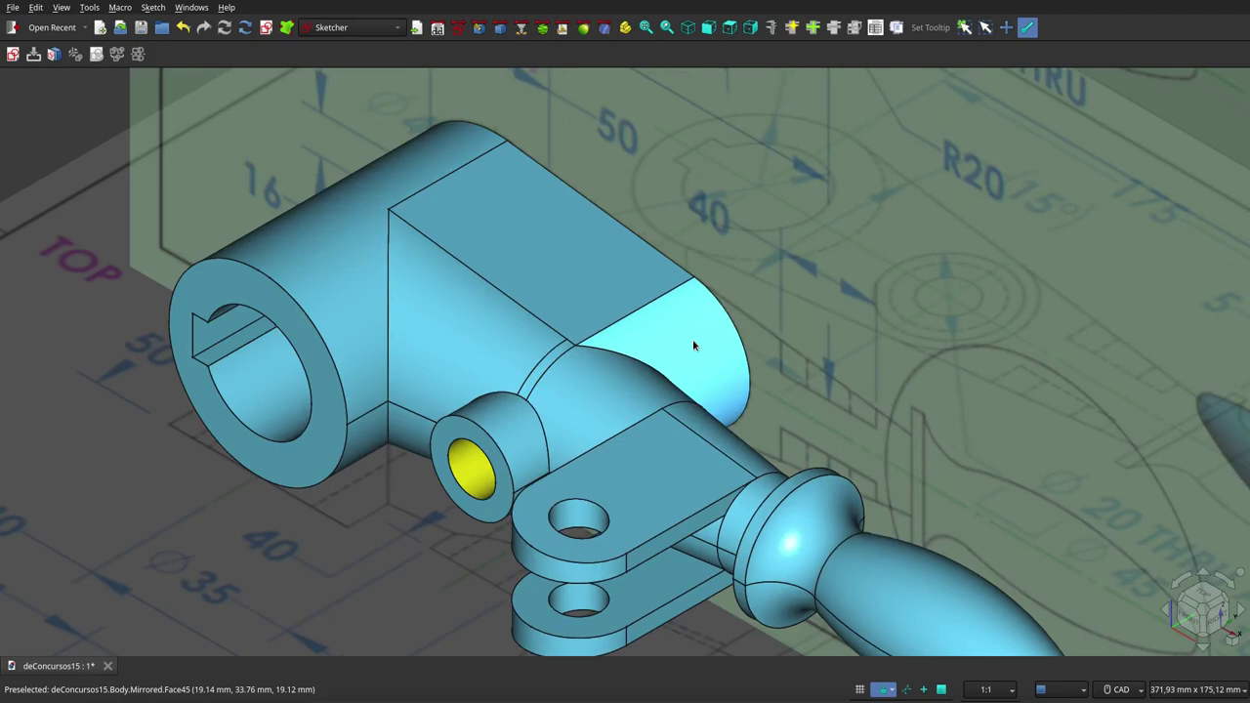
scroll(460, 401, "down", 4)
scroll(460, 401, "down", 1)
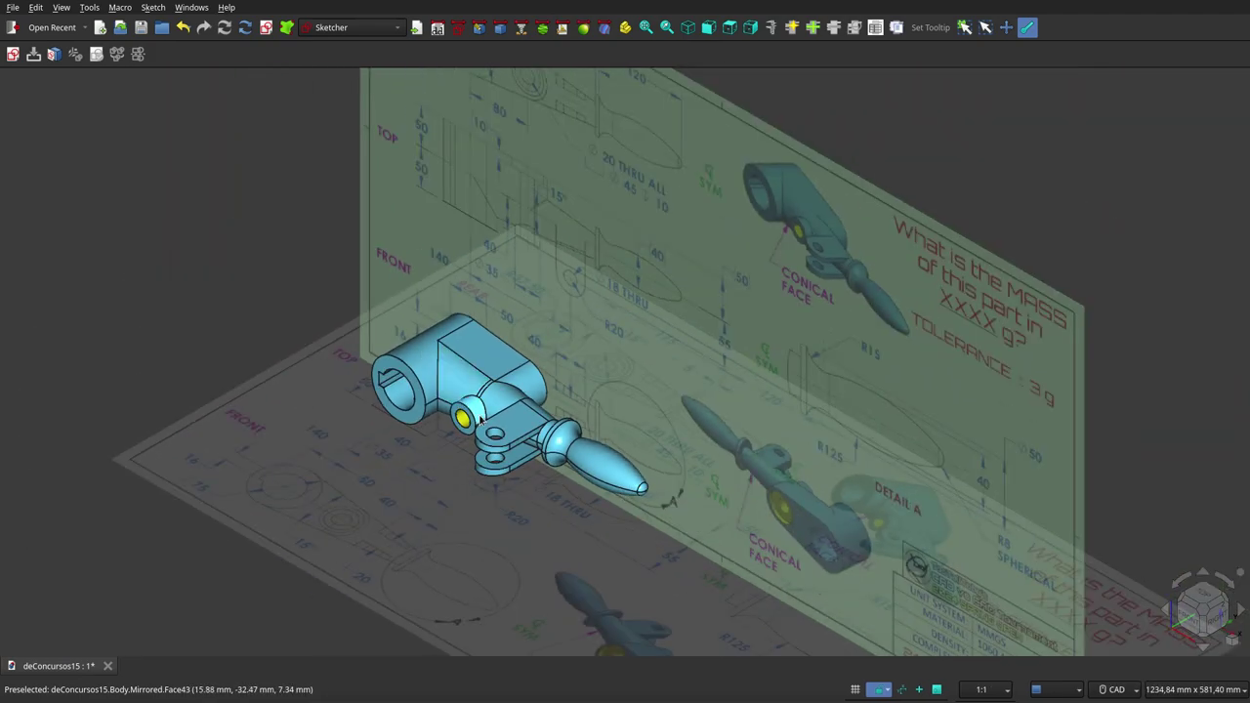
scroll(479, 418, "up", 2)
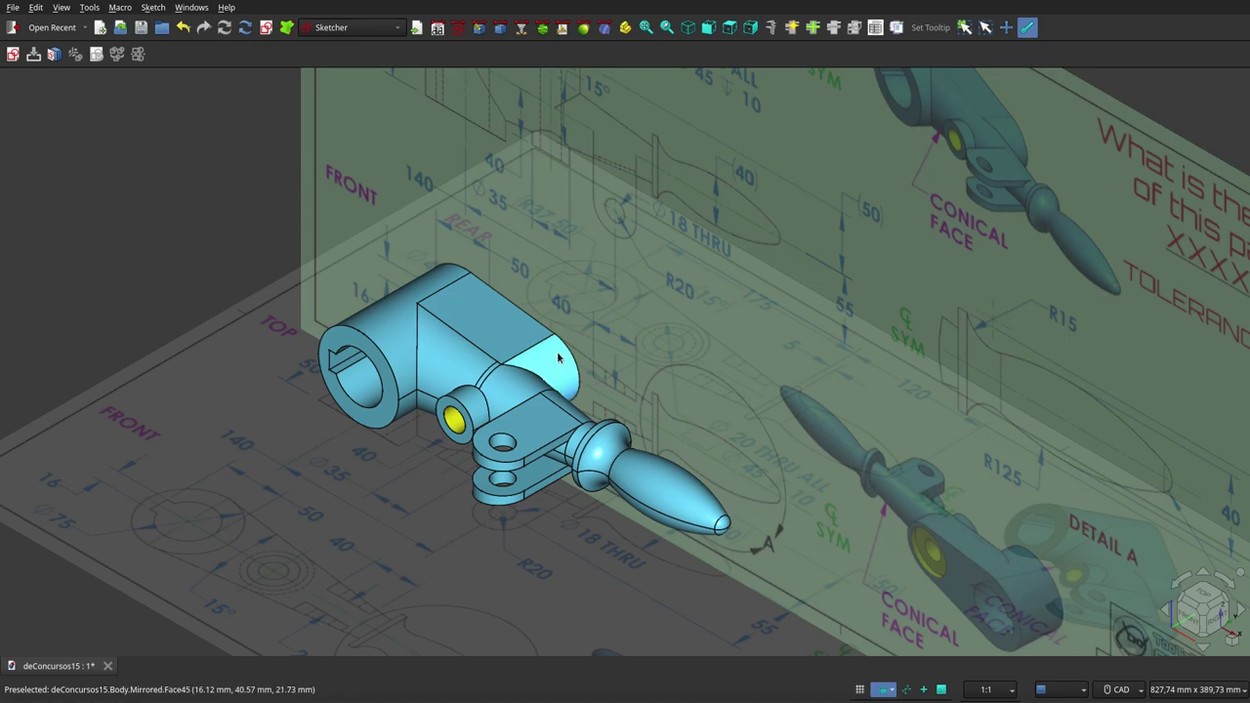
mouse_move(559, 359)
middle_mouse_down()
mouse_move(801, 316)
mouse_move(789, 354)
mouse_move(1004, 482)
middle_mouse_up()
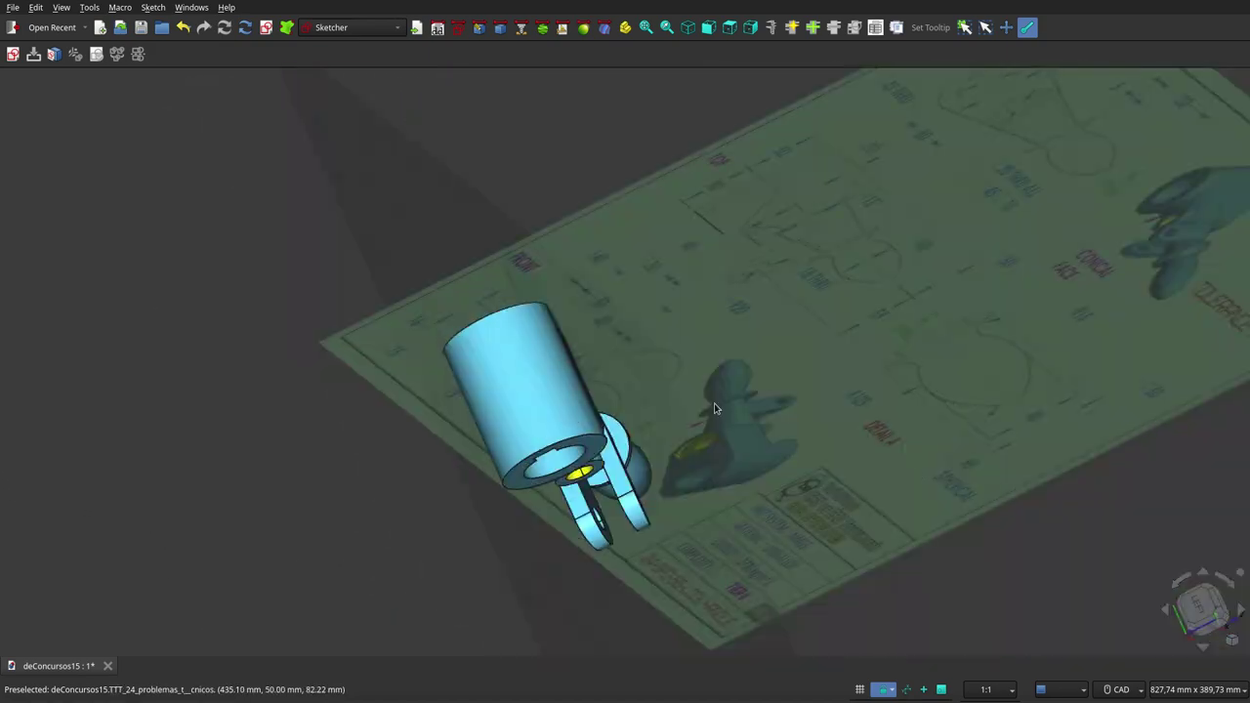
Orbit around the knob end, then look straight down in Top view
mouse_move(714, 408)
middle_mouse_down()
mouse_move(709, 496)
mouse_move(899, 476)
middle_mouse_up()
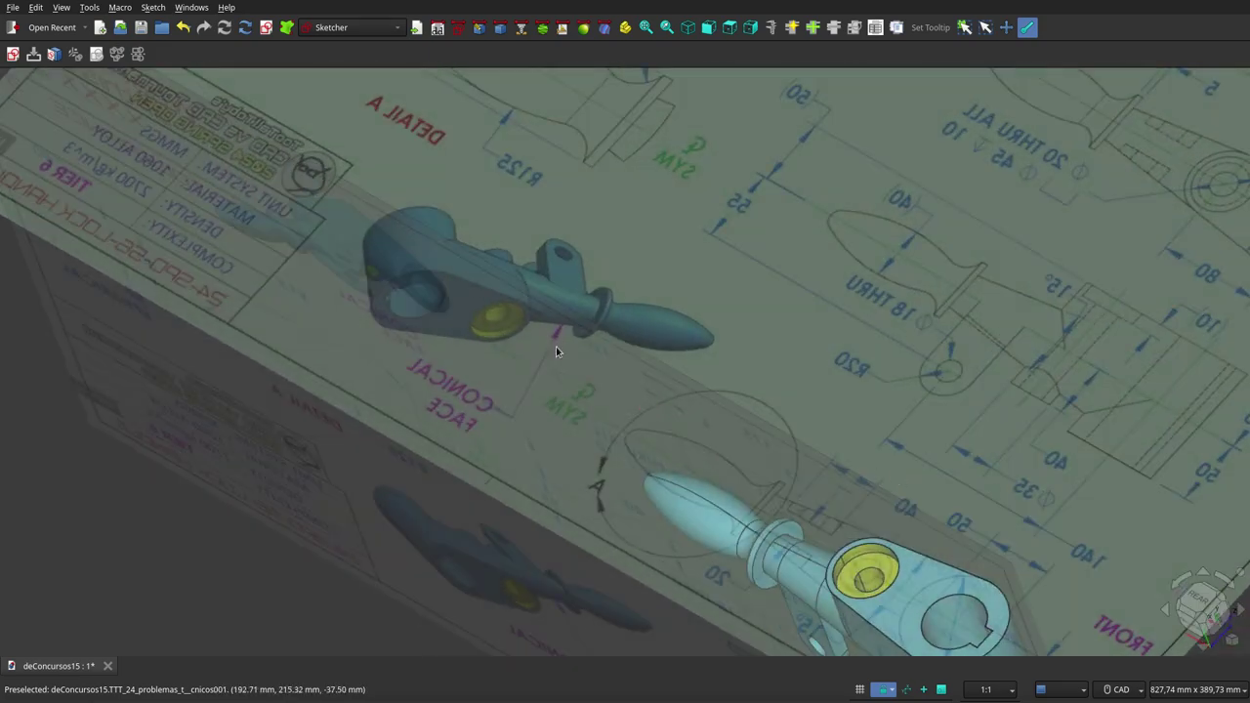
scroll(551, 349, "down", 3)
mouse_move(548, 350)
middle_mouse_down()
mouse_move(588, 432)
mouse_move(547, 391)
mouse_move(702, 408)
mouse_move(585, 391)
mouse_move(475, 280)
middle_mouse_up()
scroll(519, 268, "up", 2)
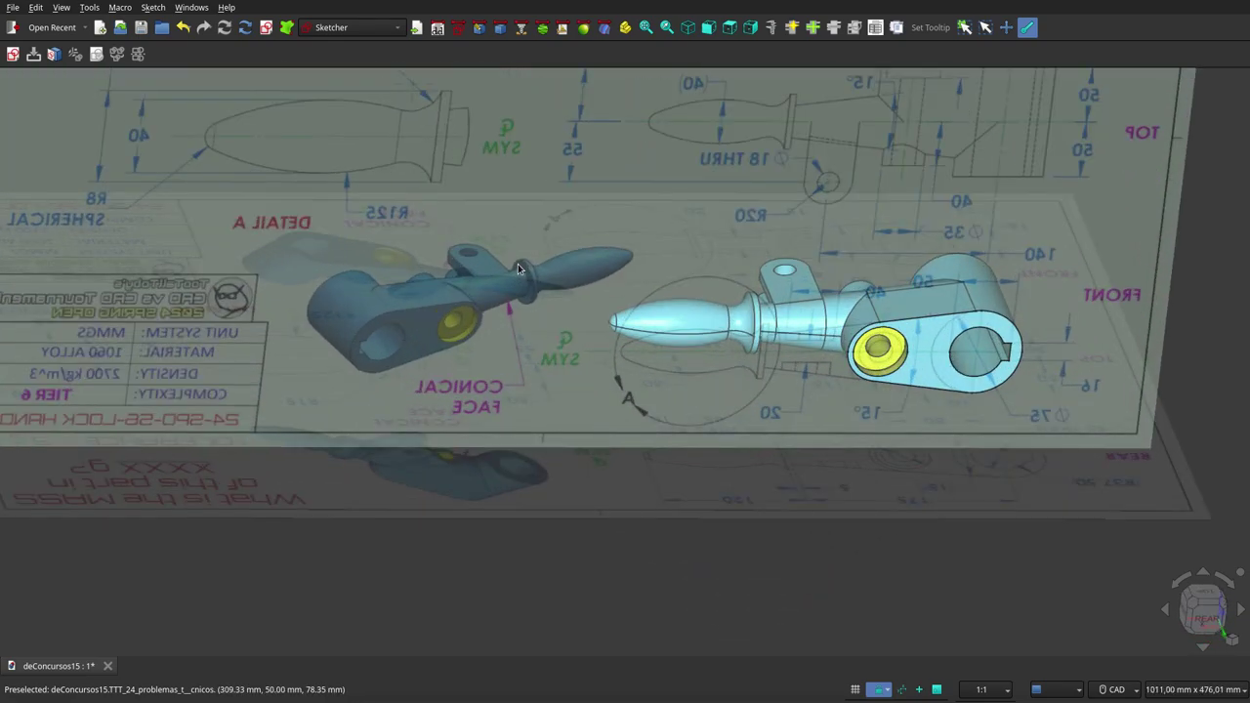
scroll(519, 268, "up", 2)
mouse_move(570, 250)
middle_mouse_down()
mouse_move(502, 245)
mouse_move(507, 195)
mouse_move(519, 209)
mouse_move(376, 209)
mouse_move(456, 235)
middle_mouse_up()
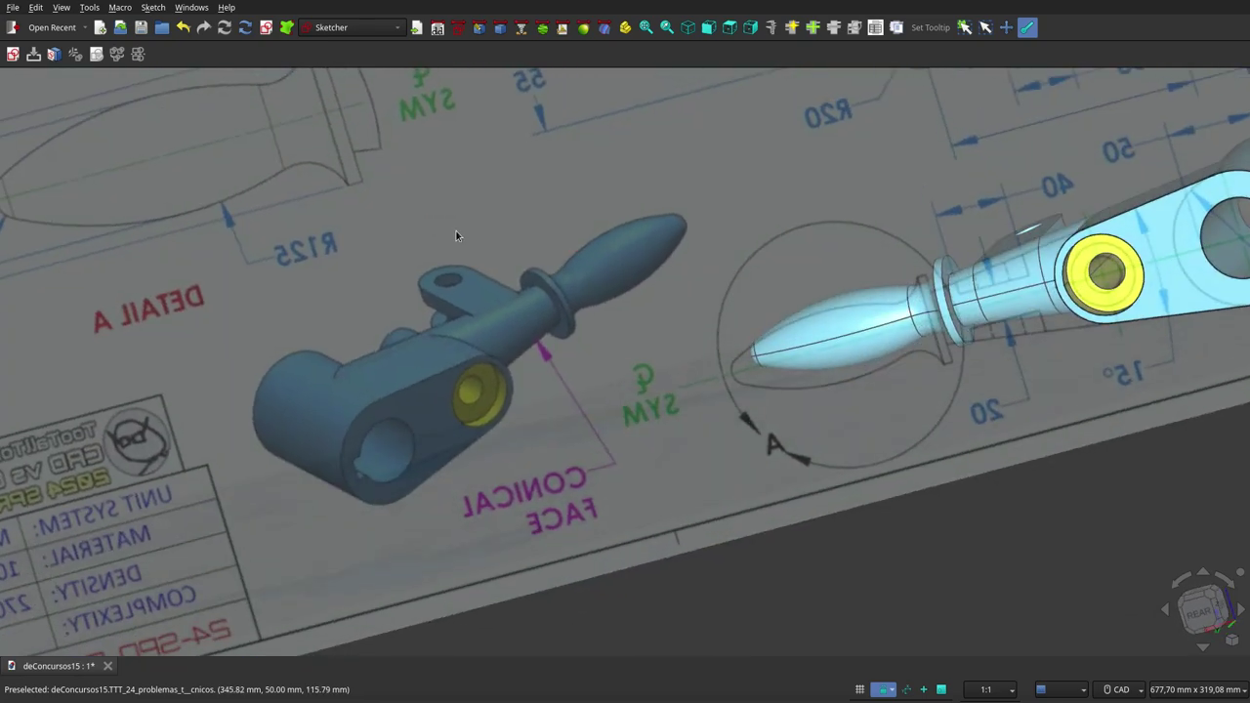
left_click(728, 28)
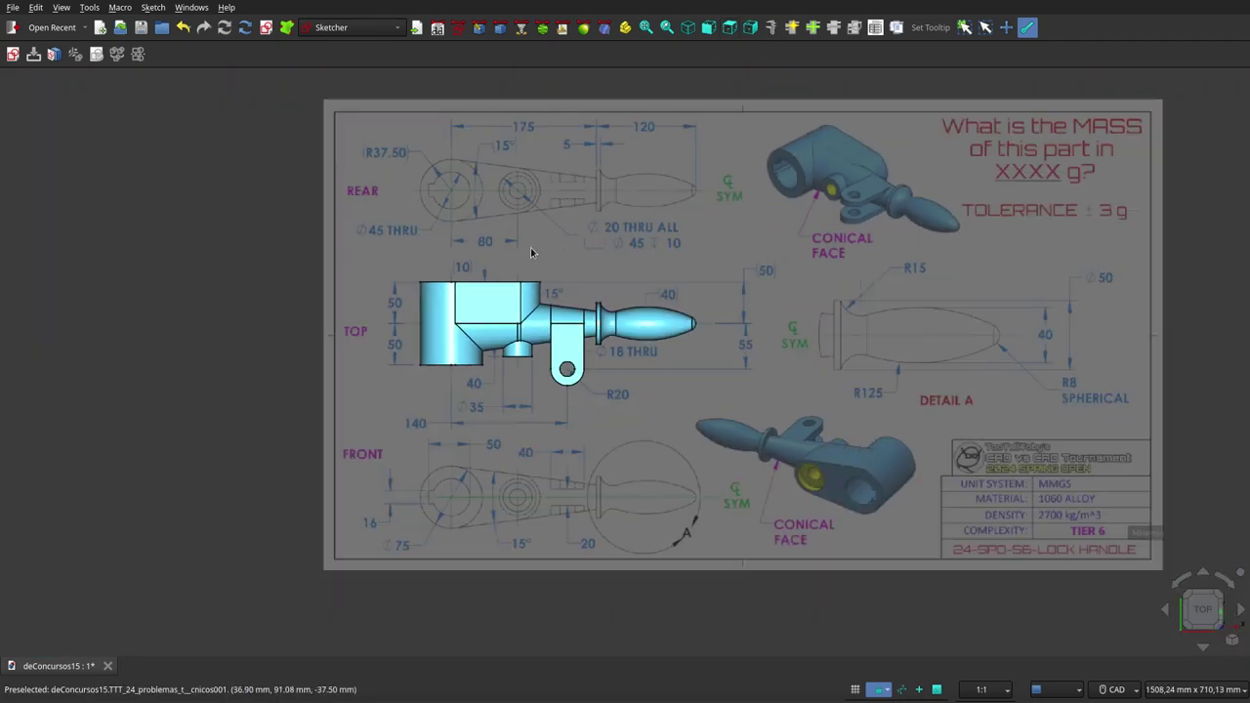
middle_click_drag(523, 254, 744, 433)
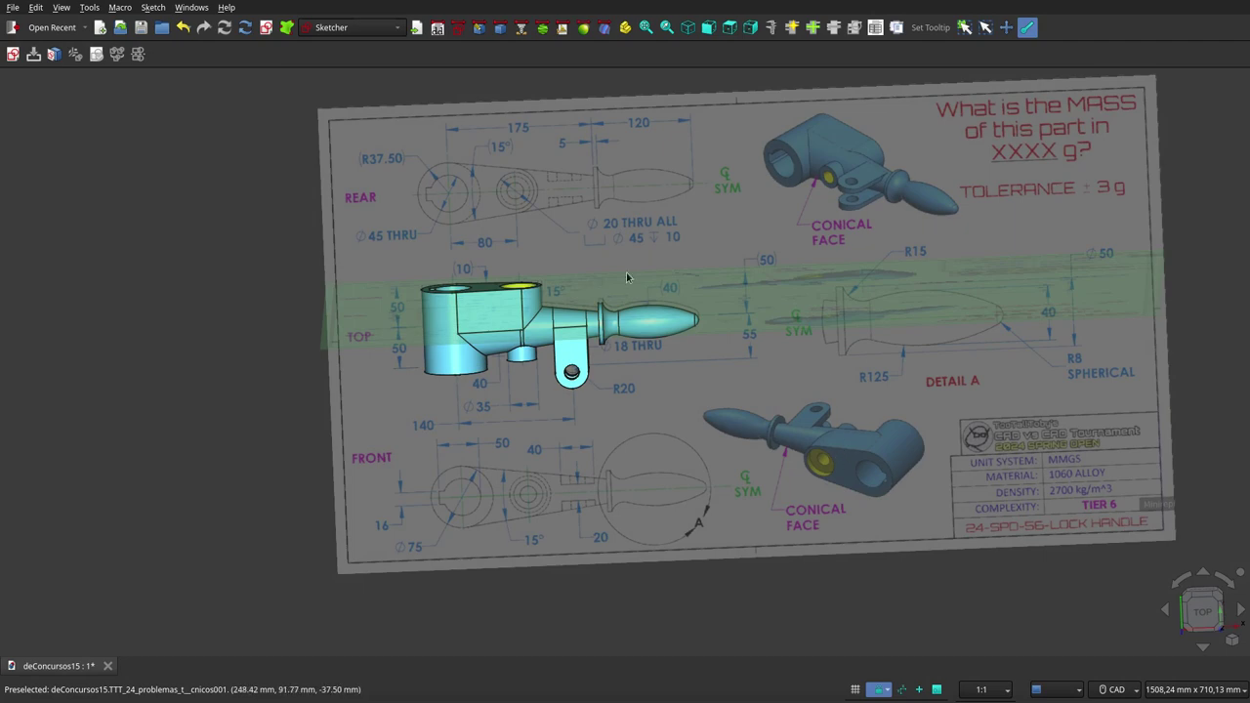
middle_click_drag(555, 322, 554, 351)
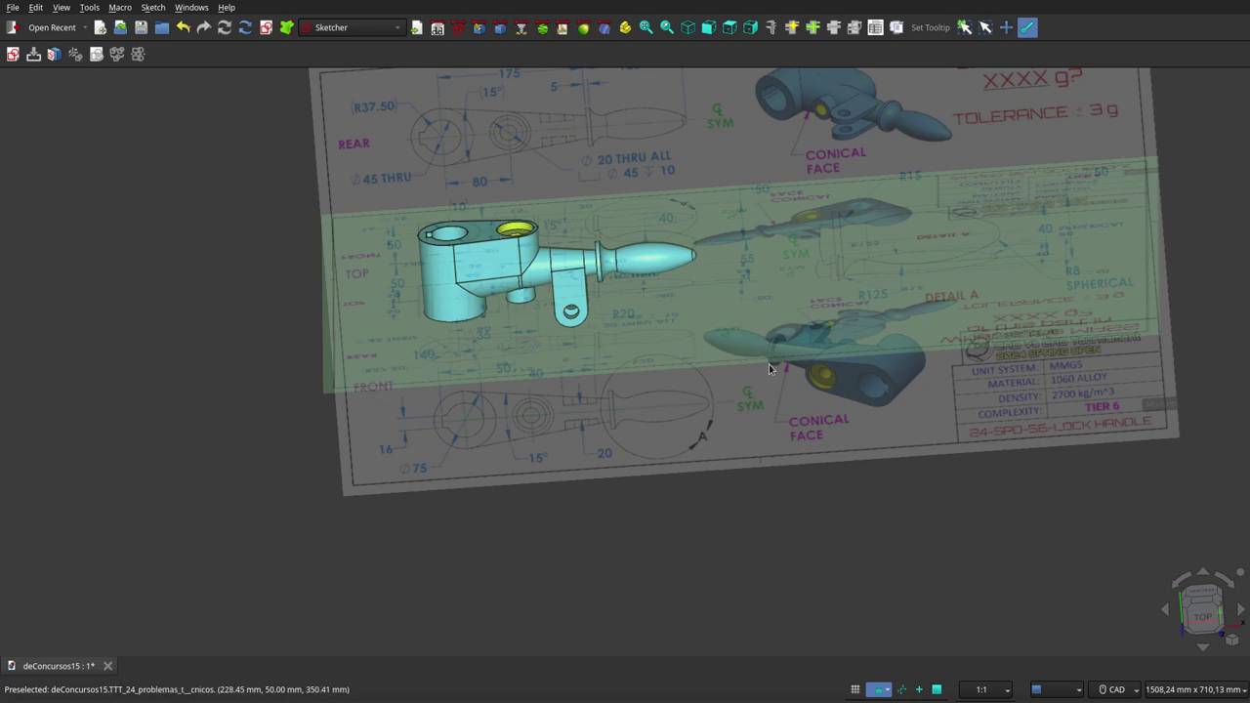
mouse_move(816, 295)
middle_mouse_down()
mouse_move(596, 271)
mouse_move(605, 312)
mouse_move(717, 211)
middle_mouse_up()
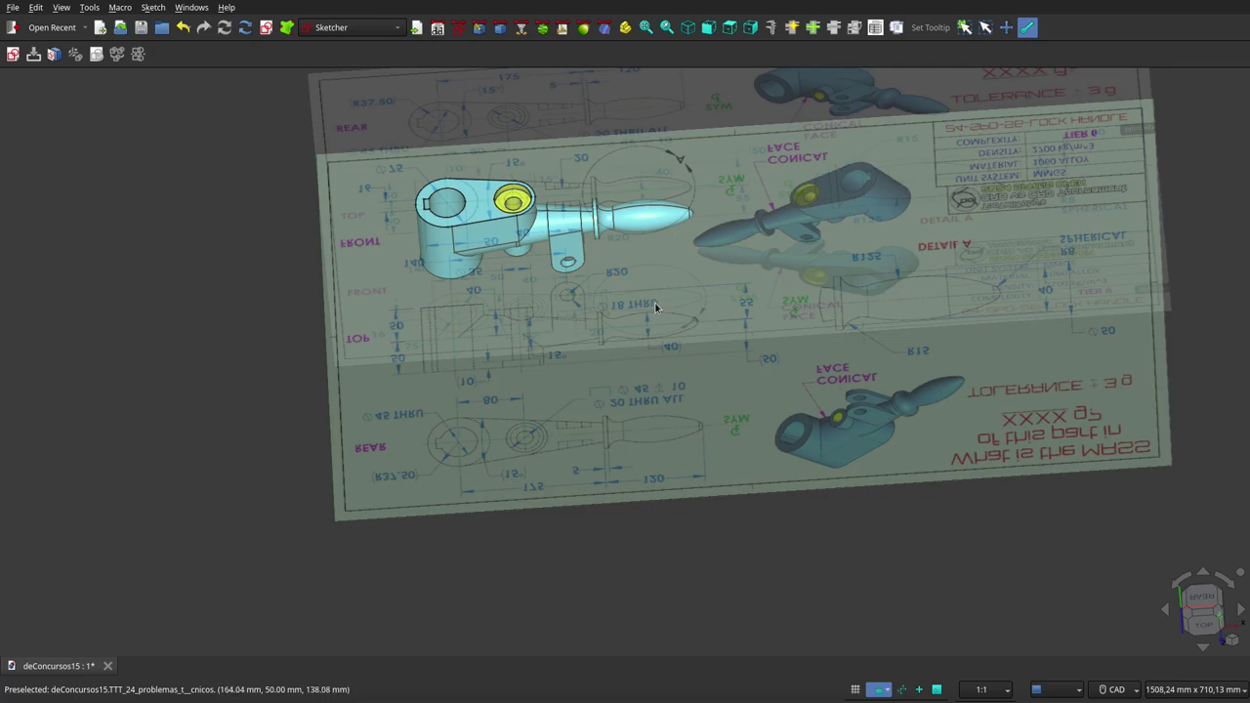
mouse_move(656, 308)
middle_mouse_down()
mouse_move(636, 162)
mouse_move(676, 162)
mouse_move(692, 209)
mouse_move(647, 301)
mouse_move(680, 170)
middle_mouse_up()
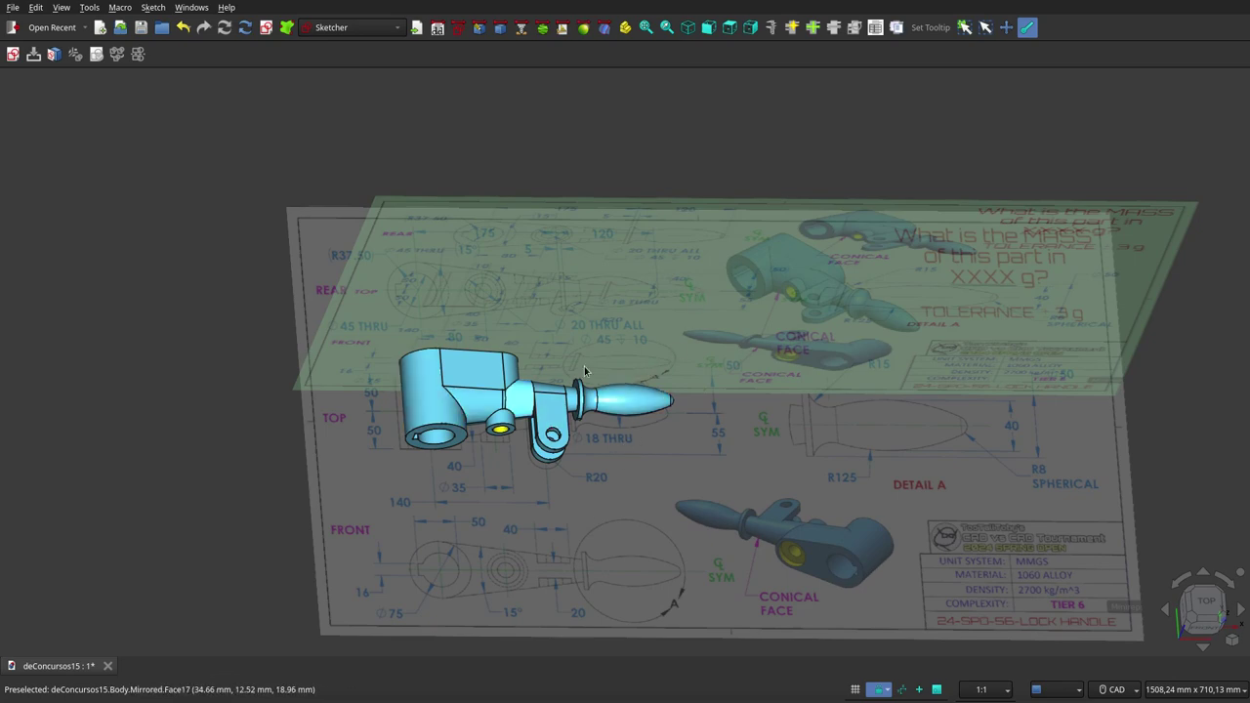
scroll(787, 340, "down", 1)
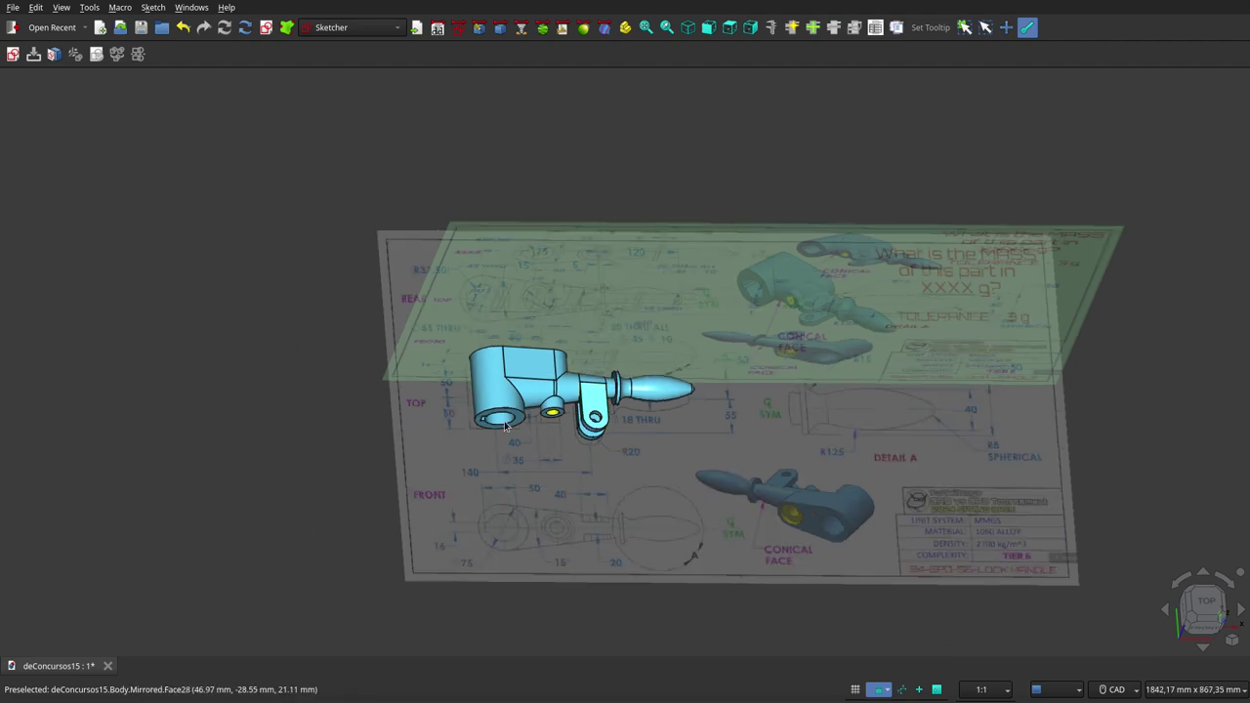
scroll(506, 428, "up", 2)
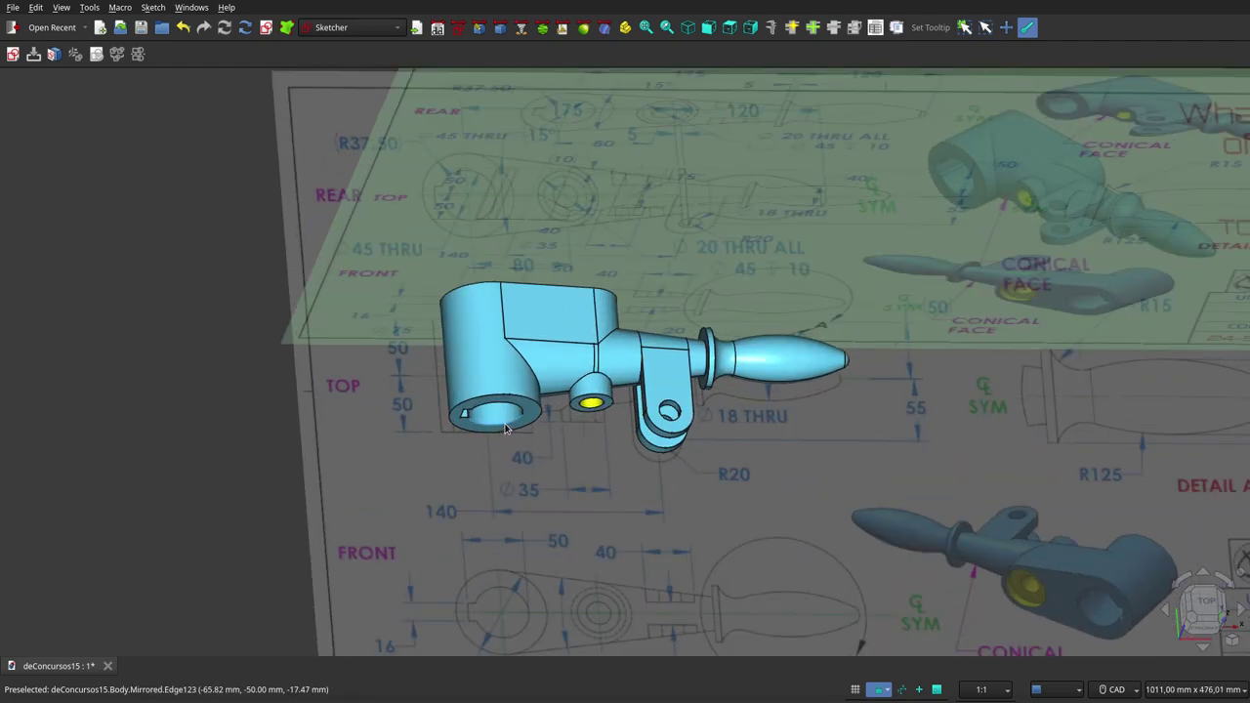
scroll(505, 428, "up", 1)
scroll(506, 427, "up", 1)
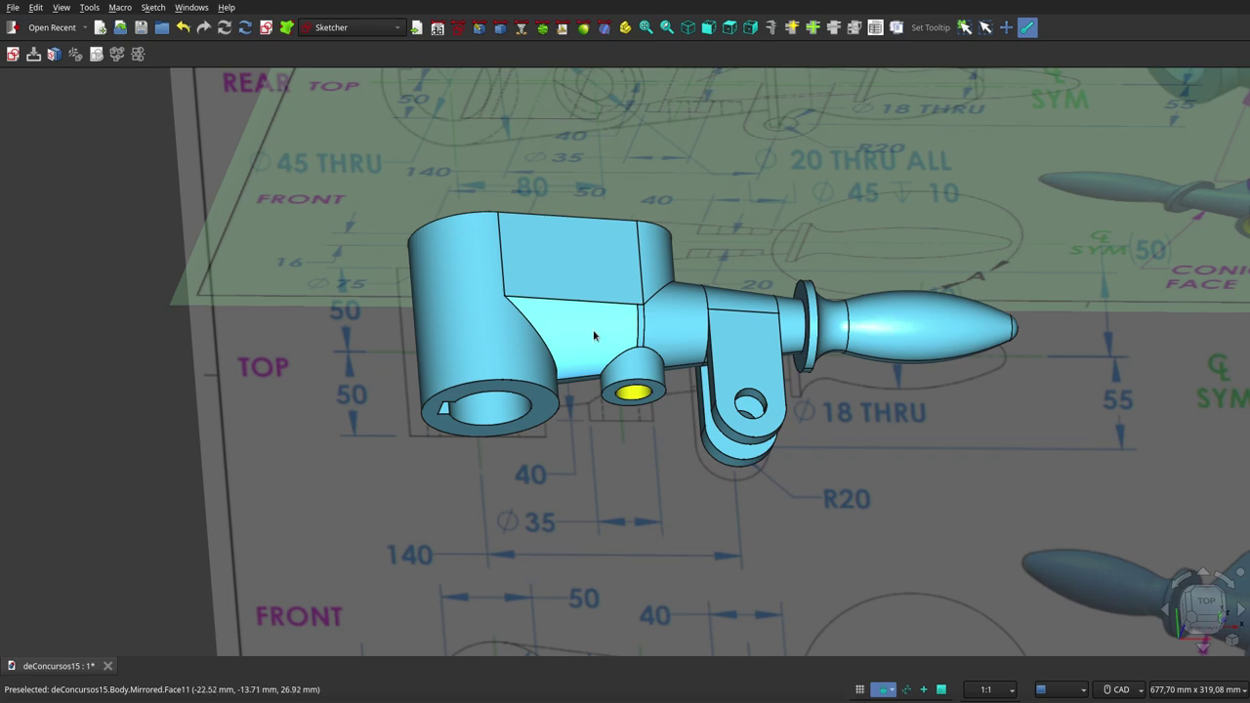
mouse_move(592, 330)
middle_mouse_down()
mouse_move(544, 317)
mouse_move(553, 354)
middle_mouse_up()
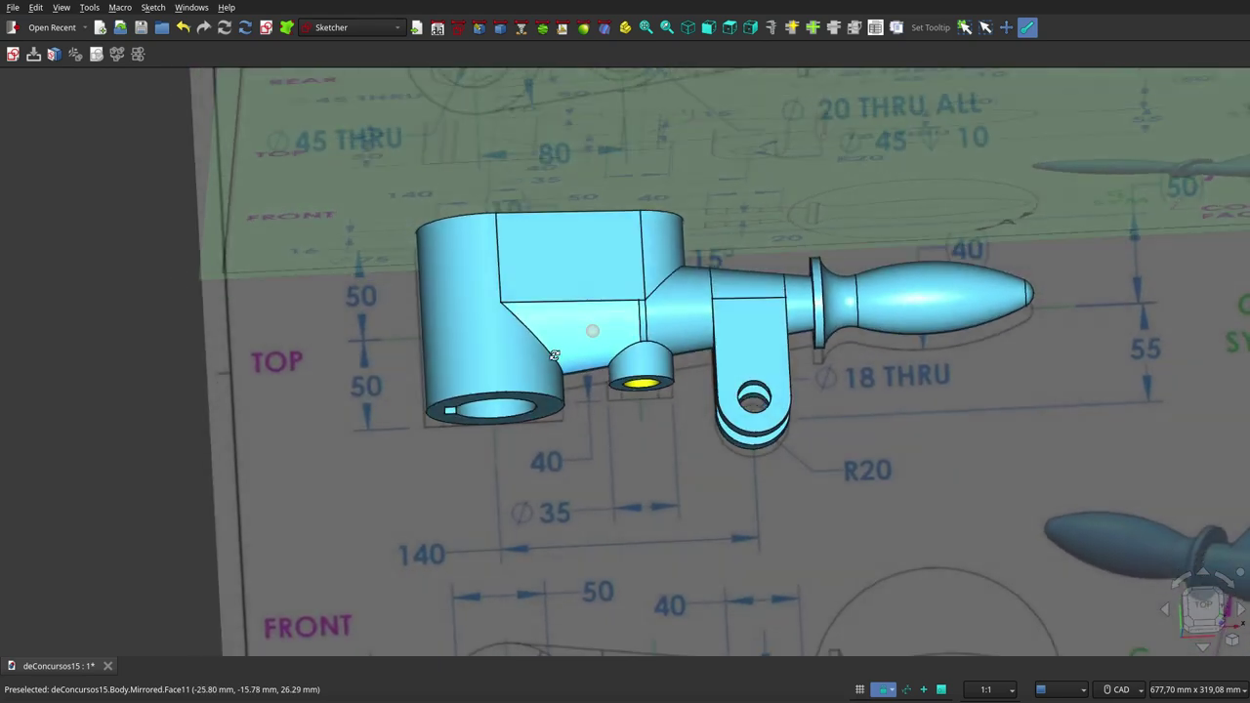
scroll(553, 414, "down", 3)
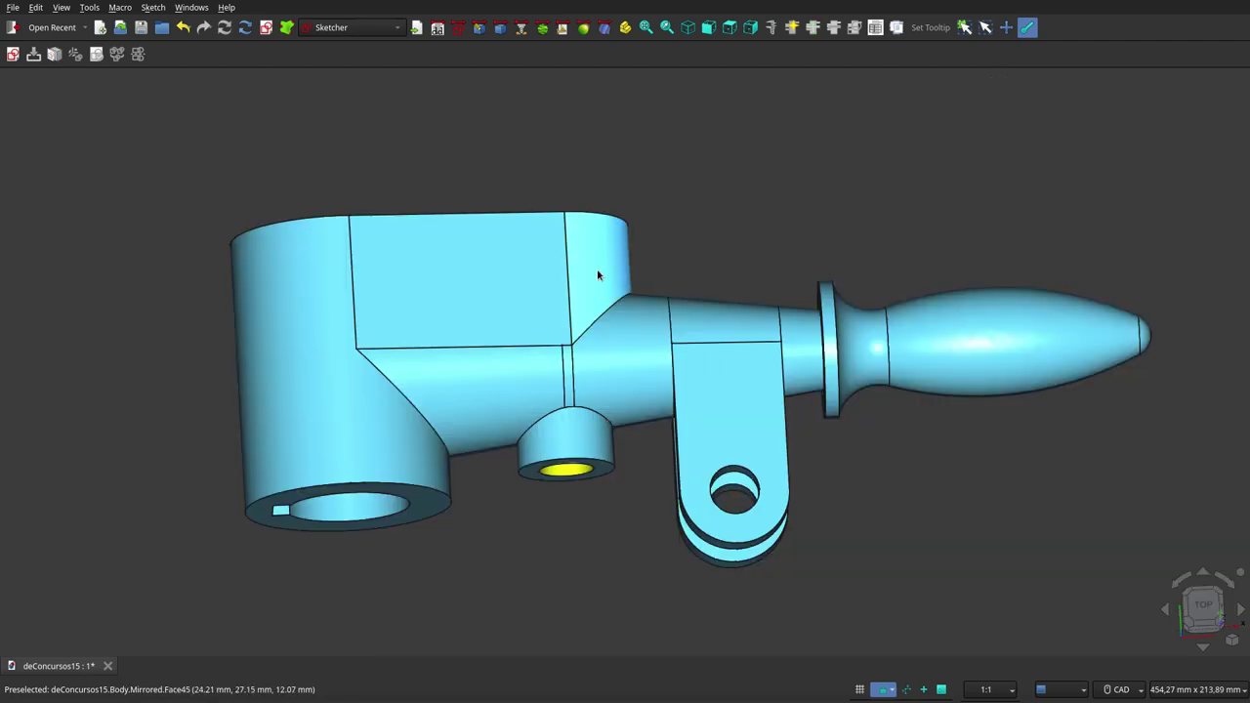
Orbit the lone part to inspect its top face, yellow hole and bore end
middle_click_drag(598, 275, 588, 314)
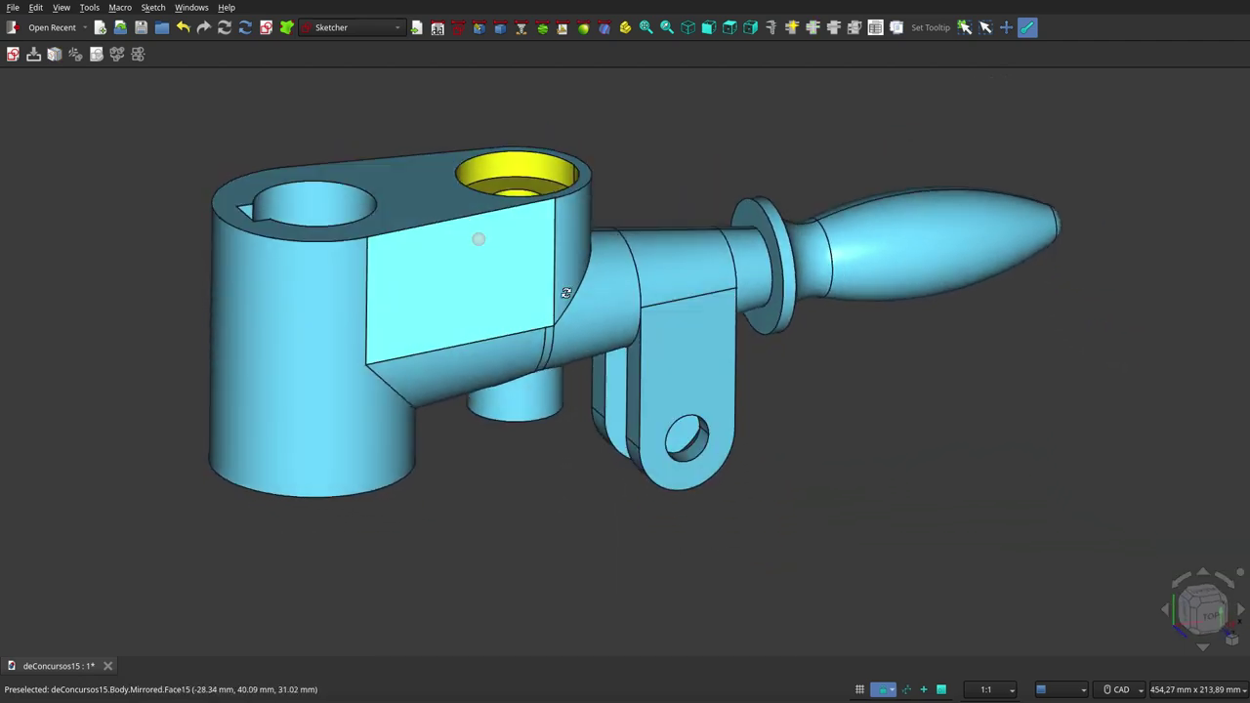
mouse_move(588, 314)
middle_mouse_down()
mouse_move(495, 198)
mouse_move(640, 365)
mouse_move(520, 354)
mouse_move(429, 459)
mouse_move(682, 255)
mouse_move(595, 293)
middle_mouse_up()
scroll(495, 198, "down", 3)
scroll(594, 293, "down", 3)
scroll(507, 345, "up", 2)
scroll(507, 345, "up", 2)
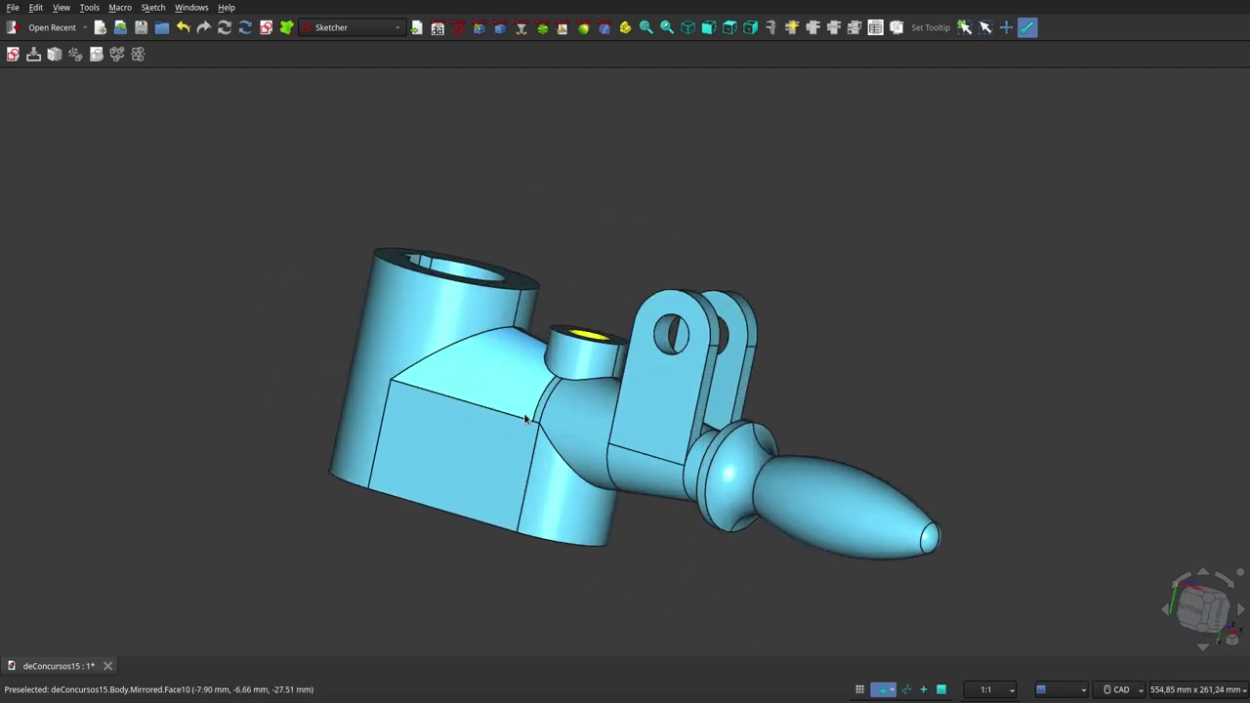
Orbit to side views showing the clevis, underside bore and yellow counterbore
mouse_move(506, 344)
middle_mouse_down()
mouse_move(750, 360)
mouse_move(742, 235)
mouse_move(731, 312)
mouse_move(694, 379)
mouse_move(407, 390)
mouse_move(319, 376)
mouse_move(307, 351)
mouse_move(329, 343)
mouse_move(363, 275)
mouse_move(479, 186)
mouse_move(640, 95)
middle_mouse_up()
scroll(631, 238, "down", 2)
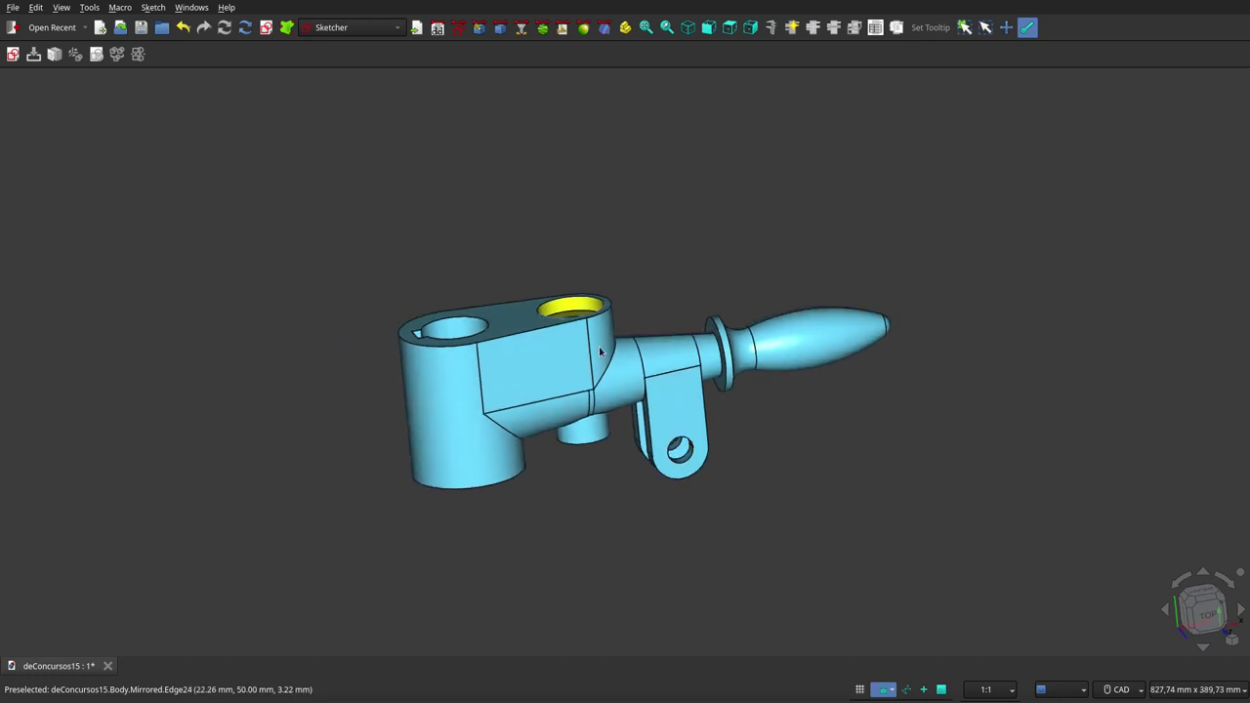
mouse_move(631, 239)
middle_mouse_down()
mouse_move(573, 362)
mouse_move(572, 293)
mouse_move(606, 427)
mouse_move(751, 444)
mouse_move(819, 403)
mouse_move(831, 346)
mouse_move(795, 256)
mouse_move(755, 223)
mouse_move(754, 344)
mouse_move(554, 408)
middle_mouse_up()
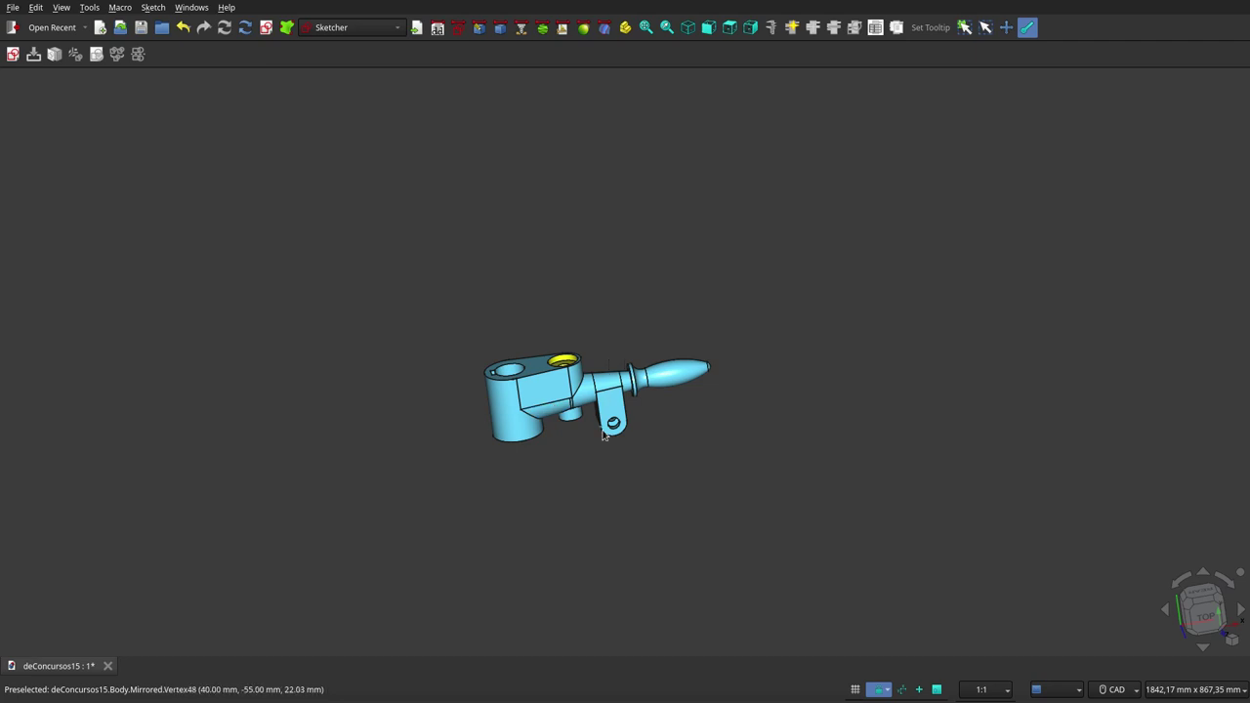
left_click(582, 309)
mouse_move(582, 310)
middle_mouse_down()
mouse_move(613, 525)
mouse_move(602, 411)
middle_mouse_up()
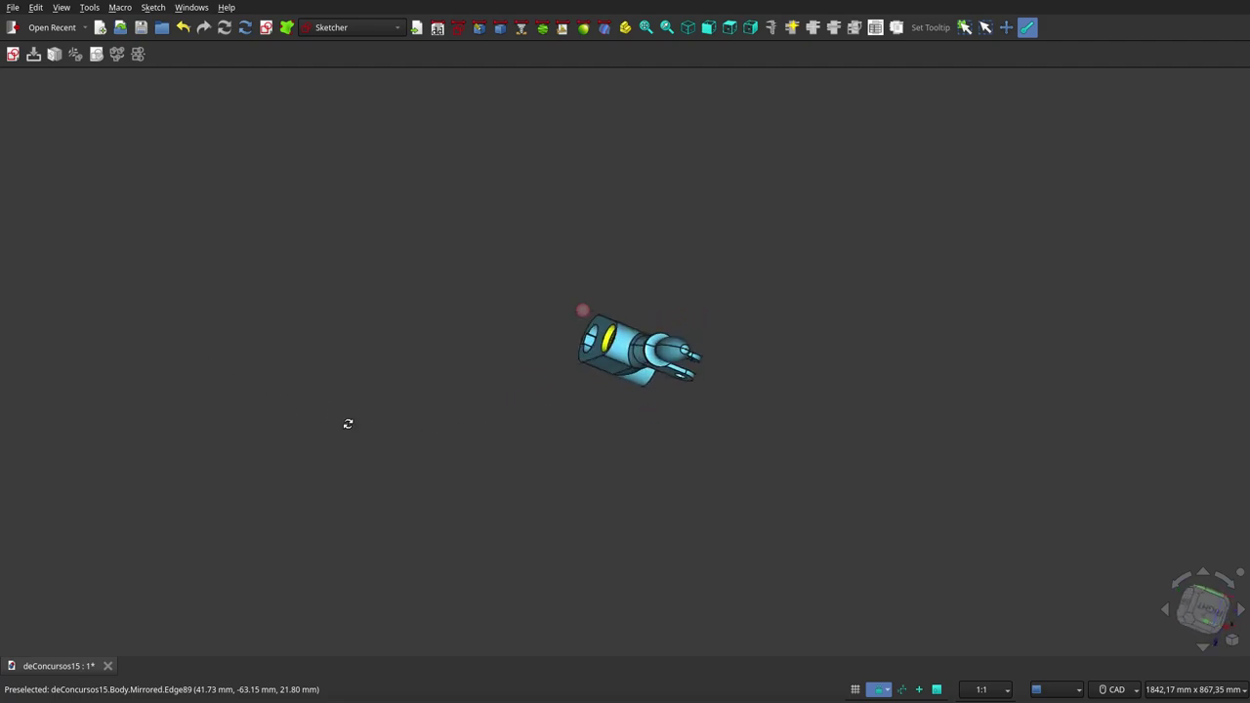
scroll(589, 362, "up", 4)
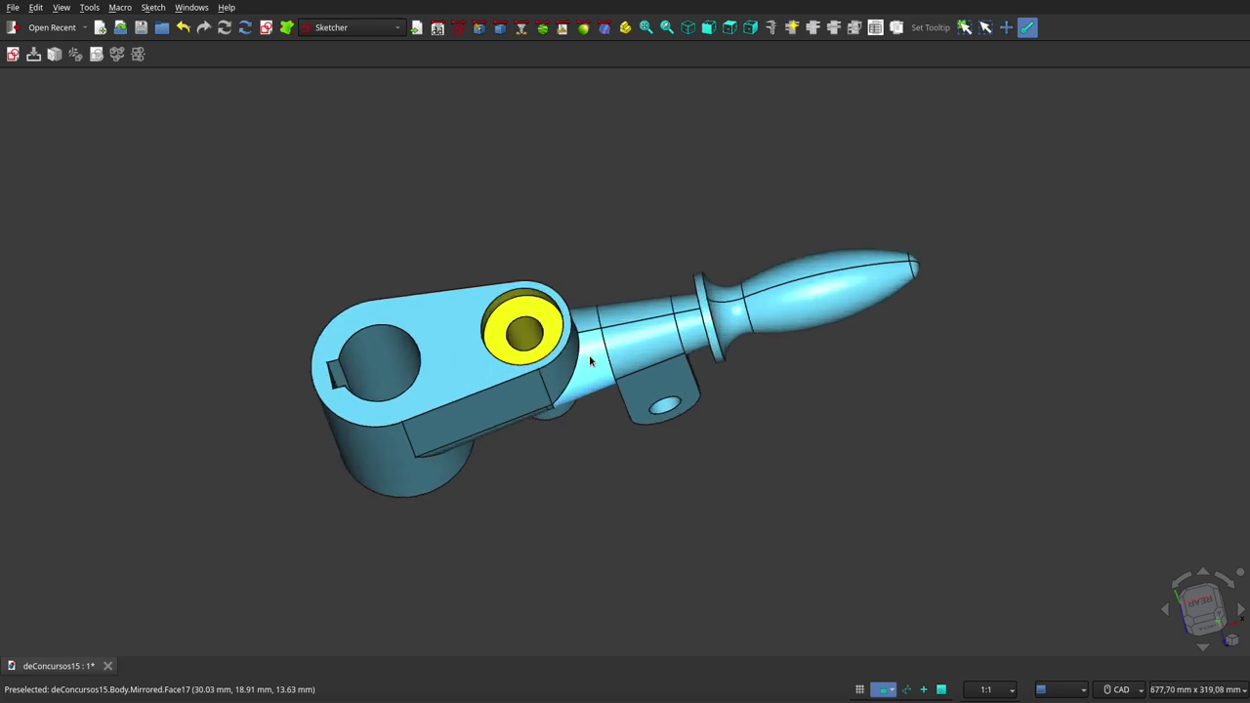